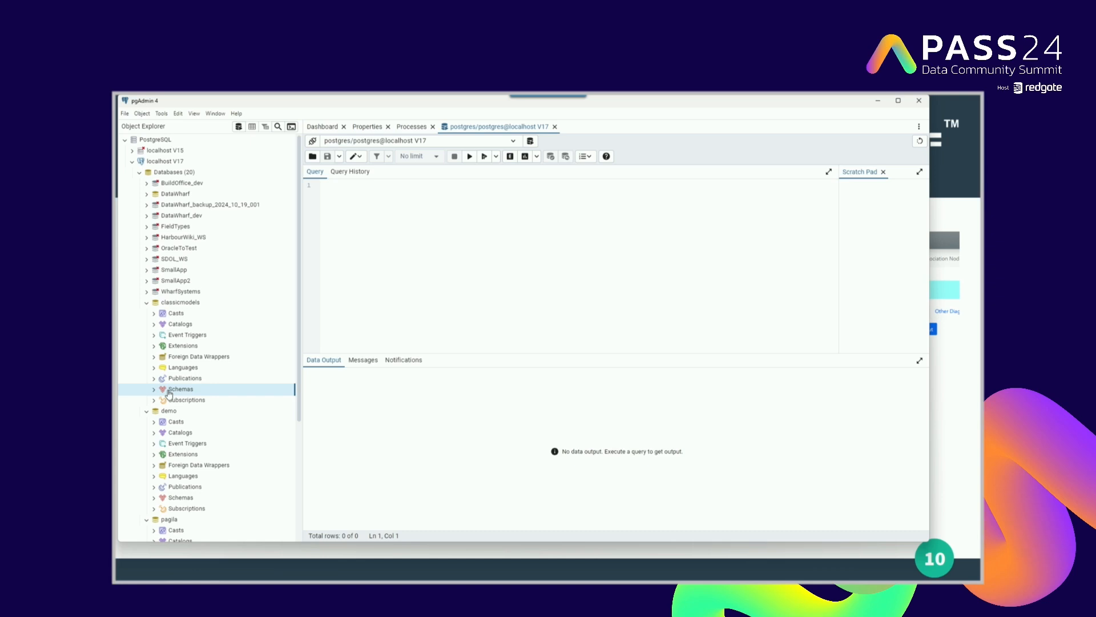
Switch to DataWharf in the Firefox browser and open the Classic Models application
key(alt+Tab)
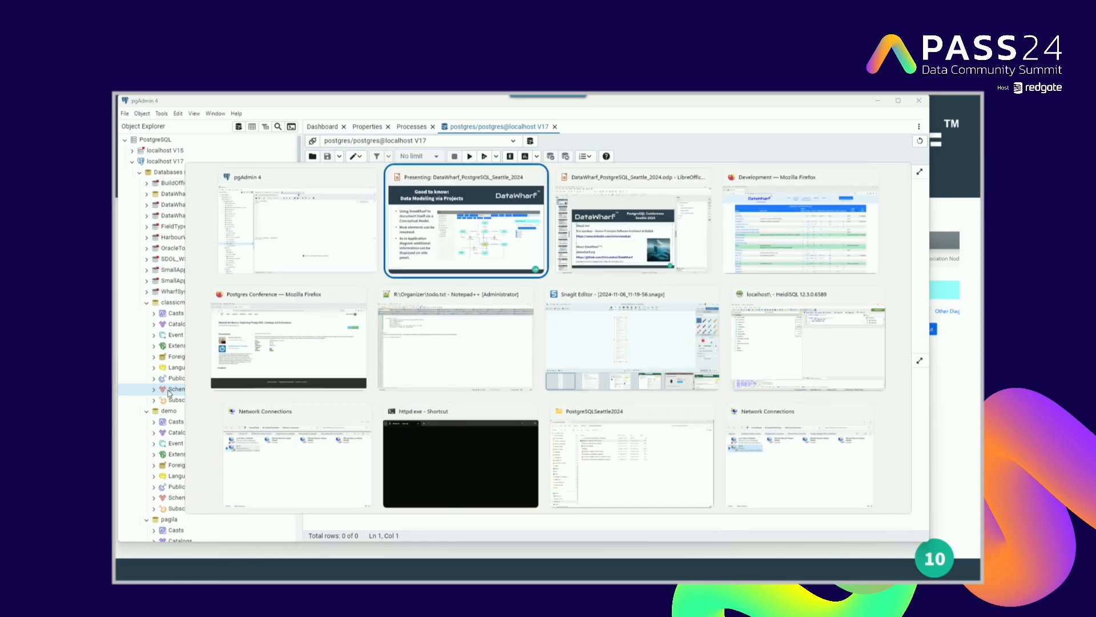
key(alt+Tab)
key(alt+Tab)
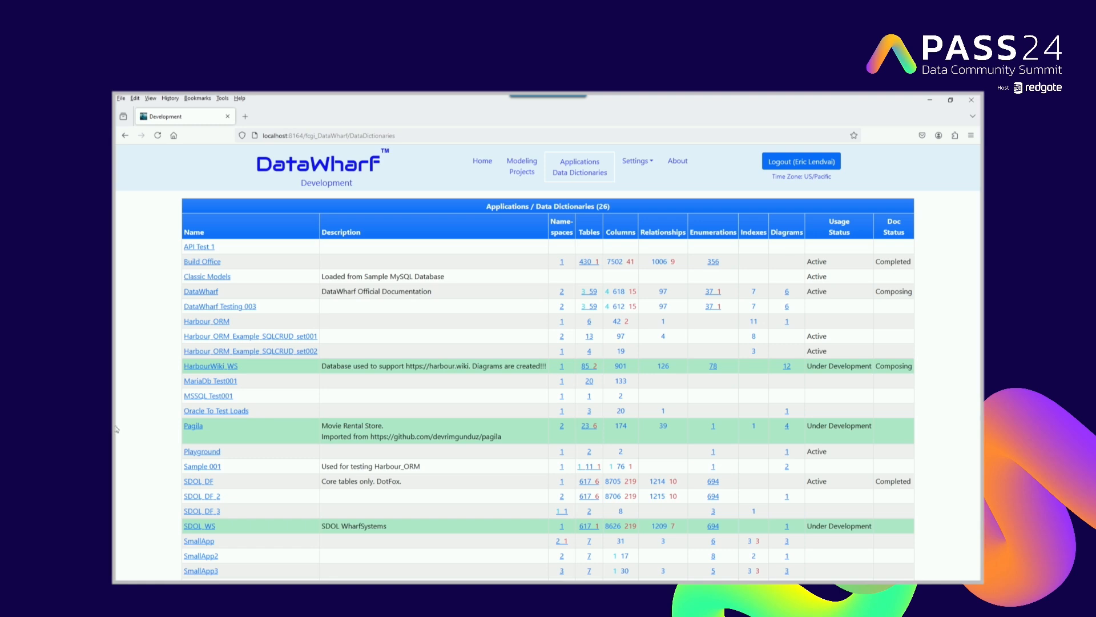
click(221, 280)
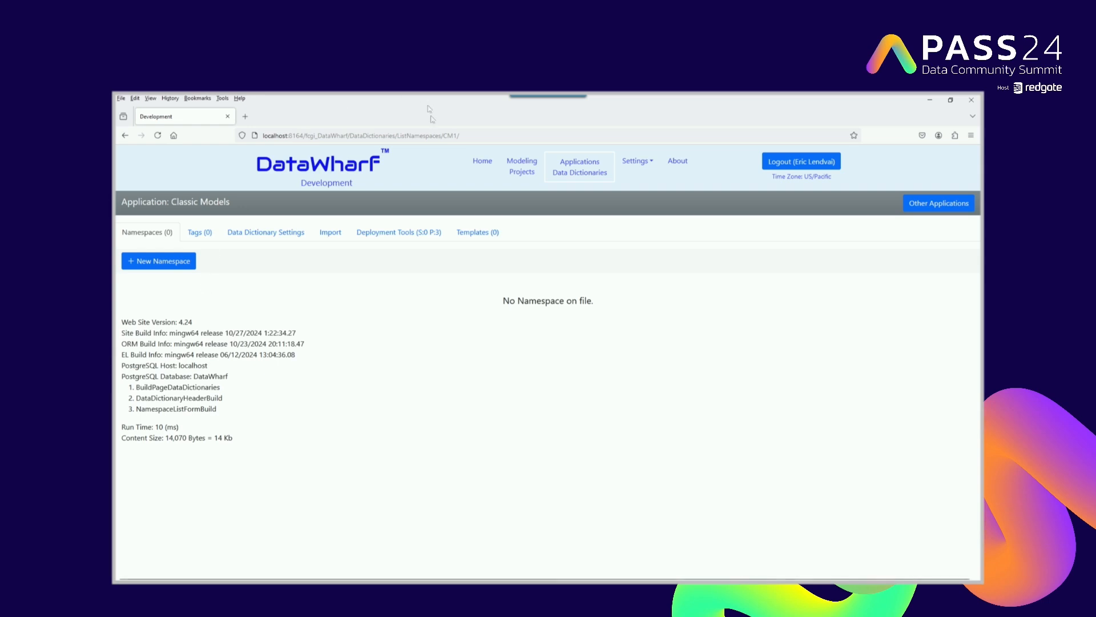
Open the deployment tools of Classic Models and review its personal deployments and the available deployment choices
click(409, 233)
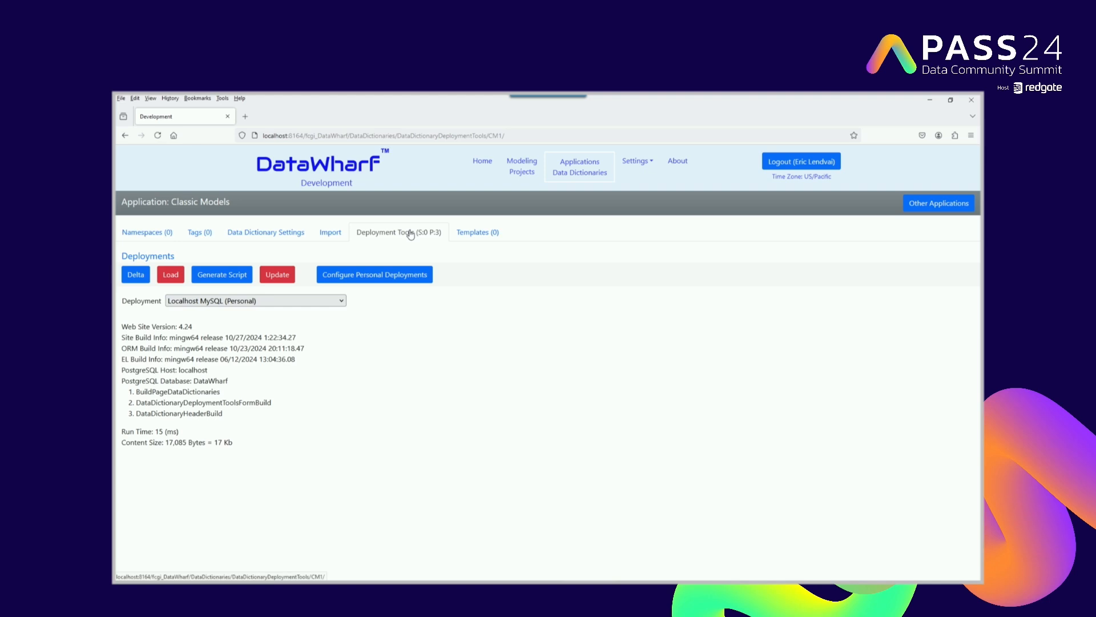
click(365, 277)
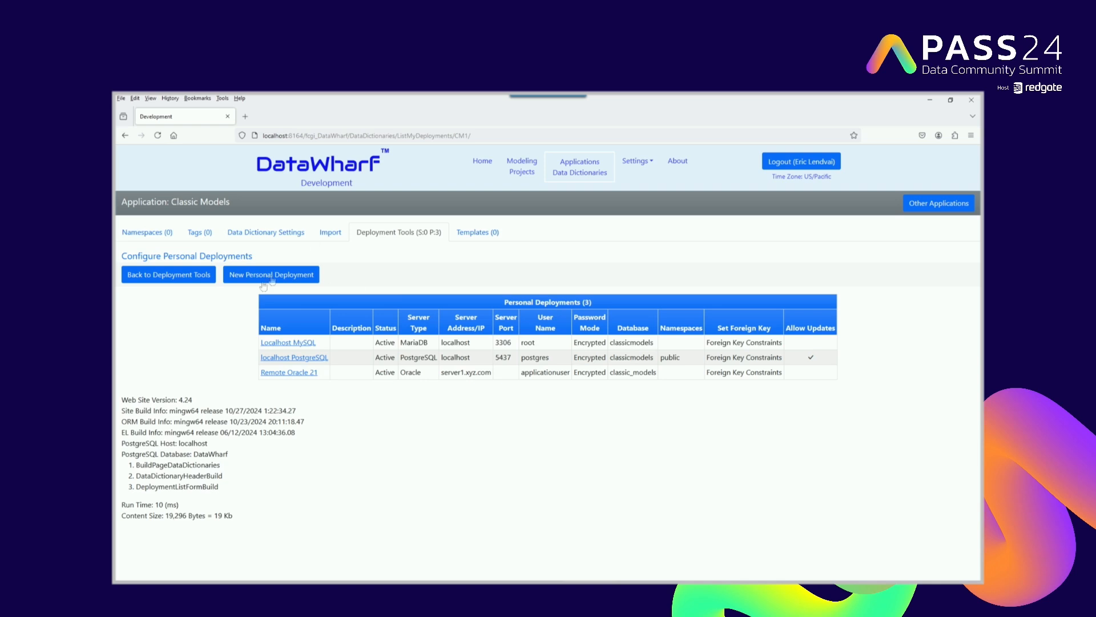
click(193, 276)
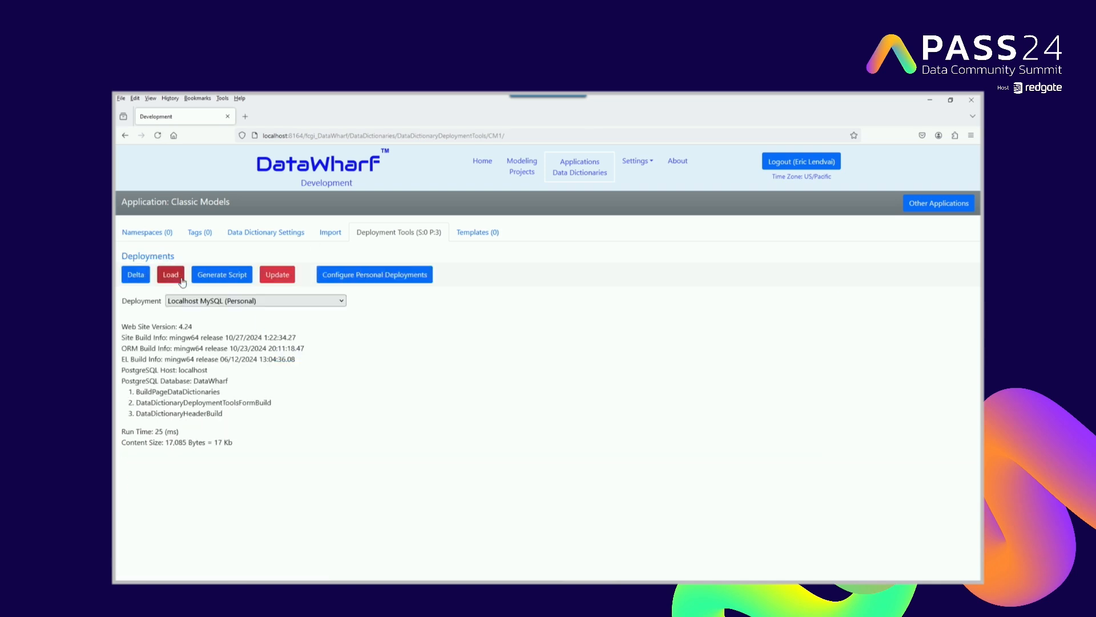
click(201, 301)
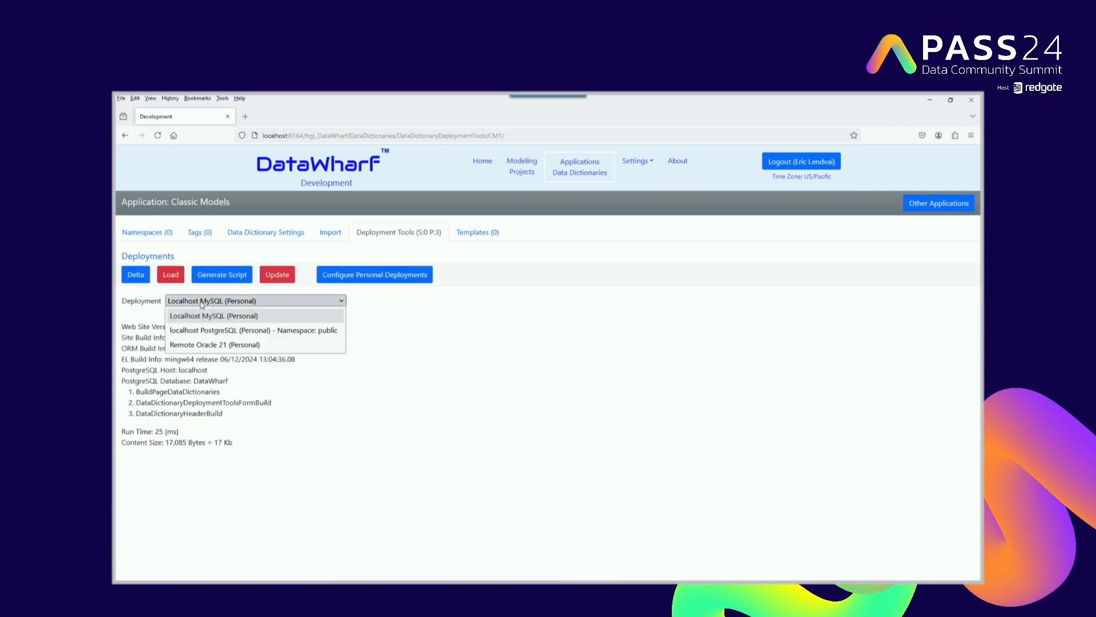
click(425, 297)
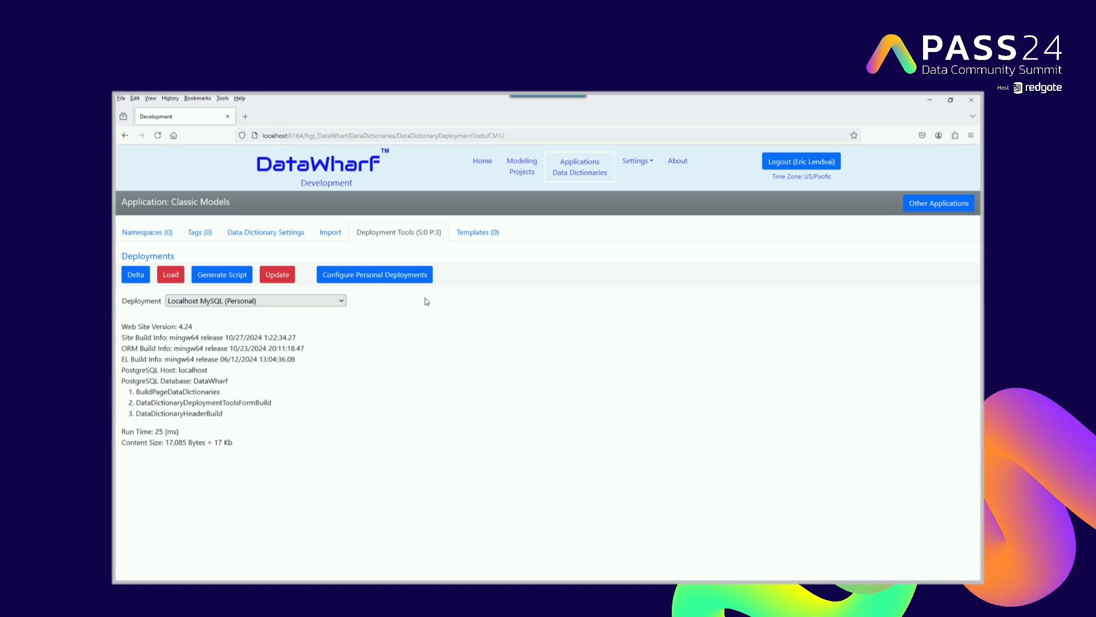
Switch to HeidiSQL and view the column structure of the customers table in the classicmodels database
key(alt+Tab)
key(alt+Tab)
key(alt+Tab)
key(alt+Tab)
key(alt+Tab)
key(alt+Tab)
key(alt+Tab)
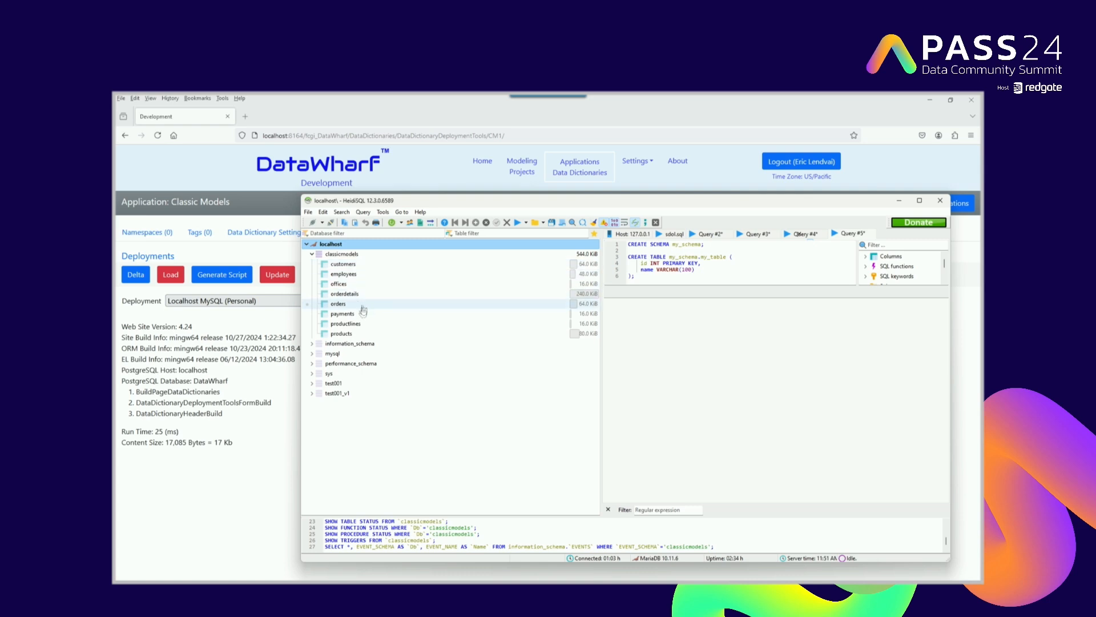
click(345, 264)
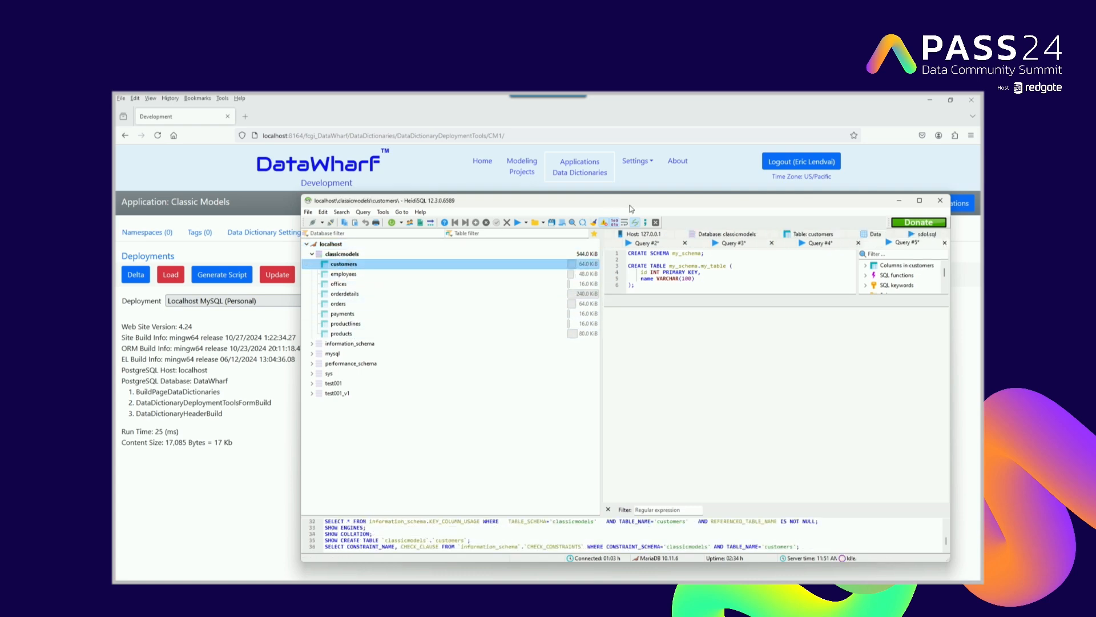
click(829, 234)
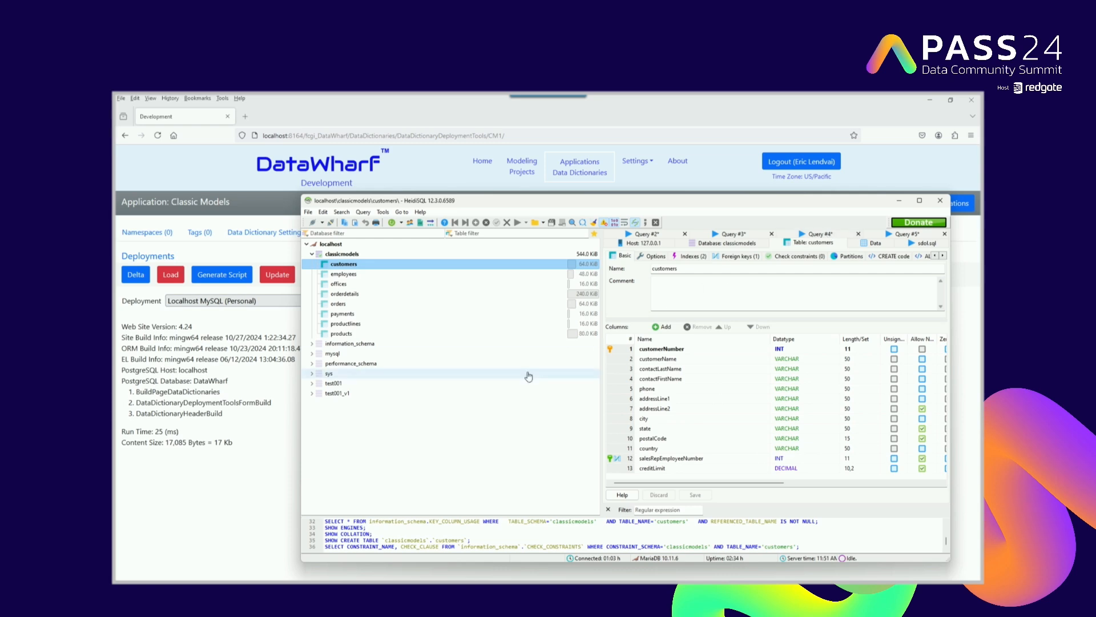
Return to DataWharf and load the Localhost MySQL (Personal) deployment into the Classic Models data dictionary
click(225, 322)
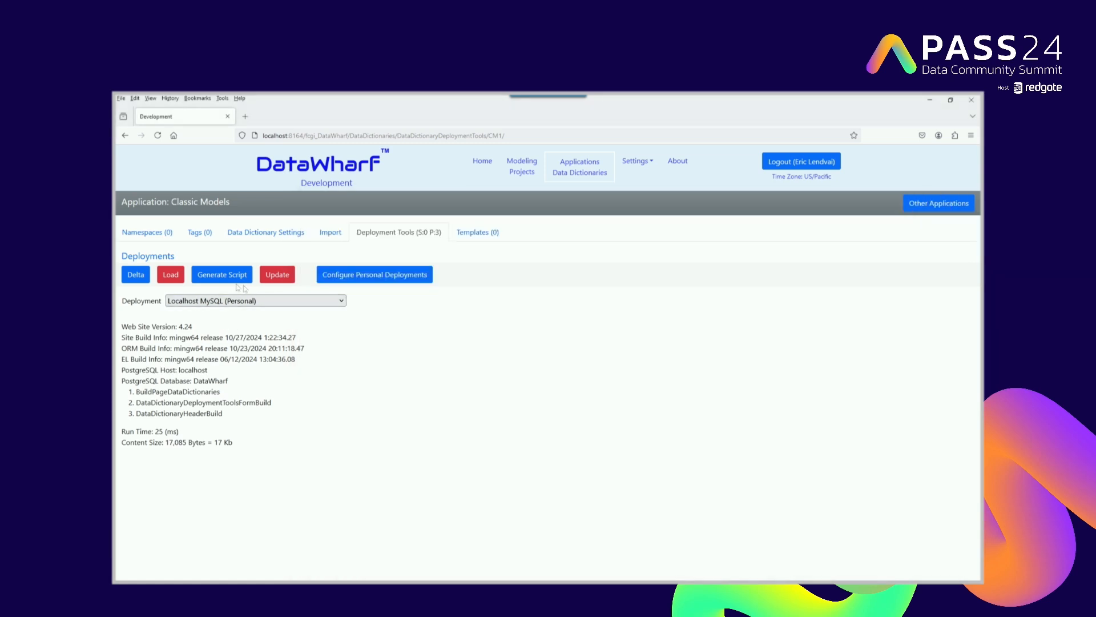
click(175, 279)
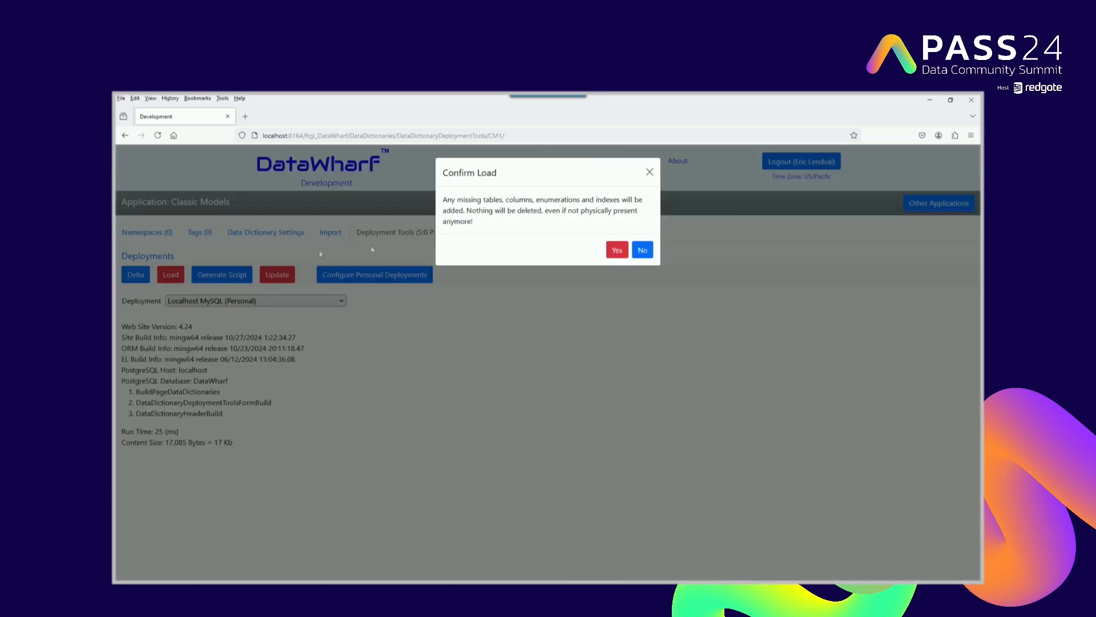
click(616, 251)
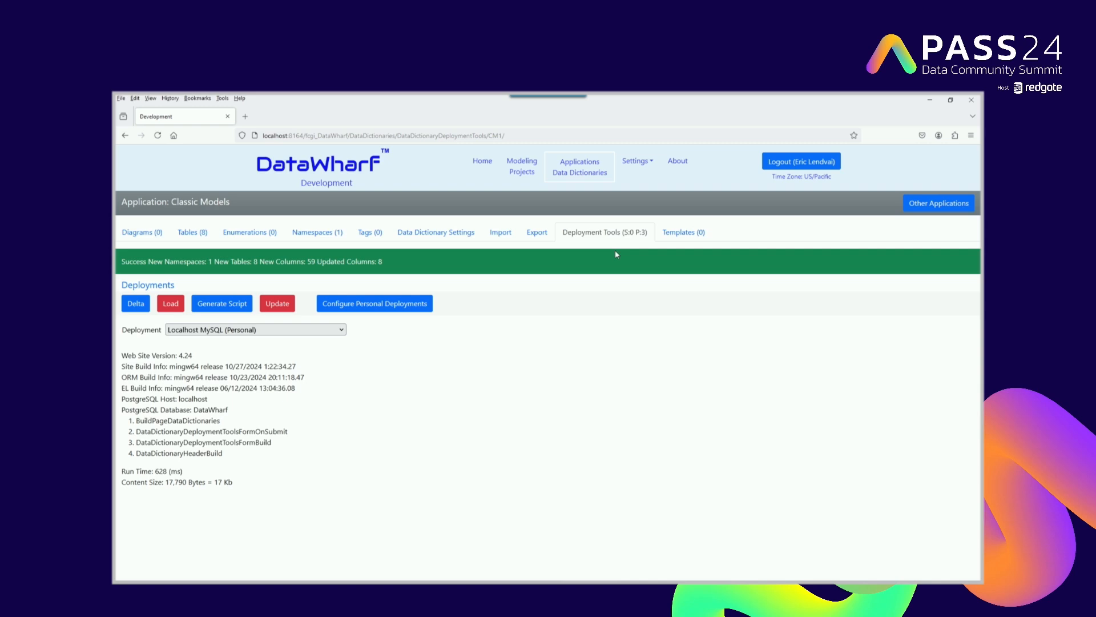
Review the loaded namespaces and tables, and examine the integrity test warnings in the data dictionary settings
click(317, 233)
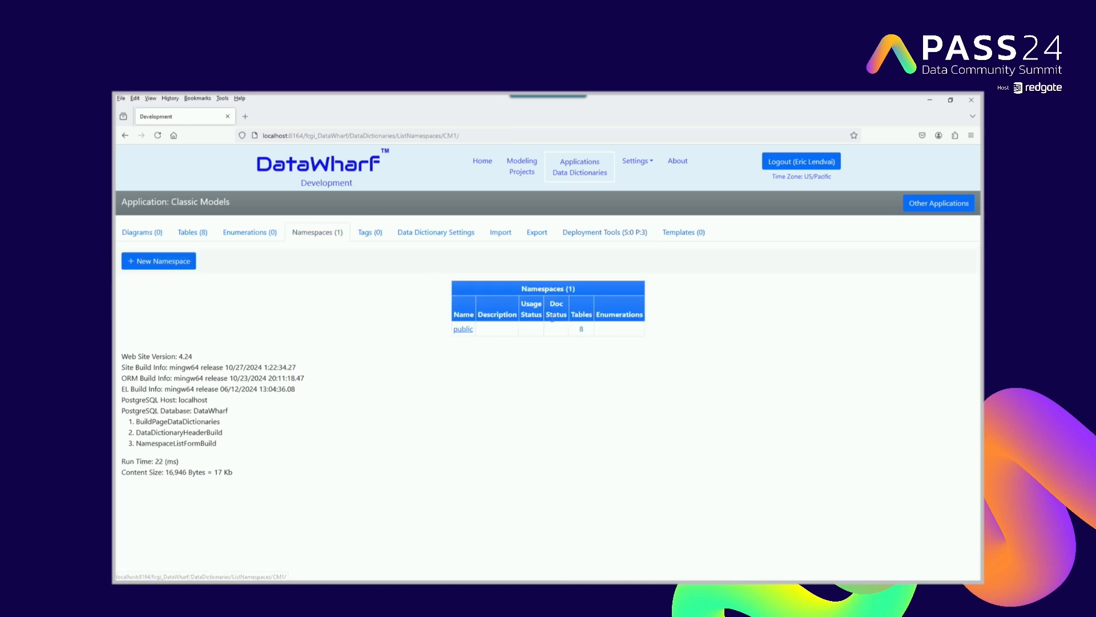
click(204, 234)
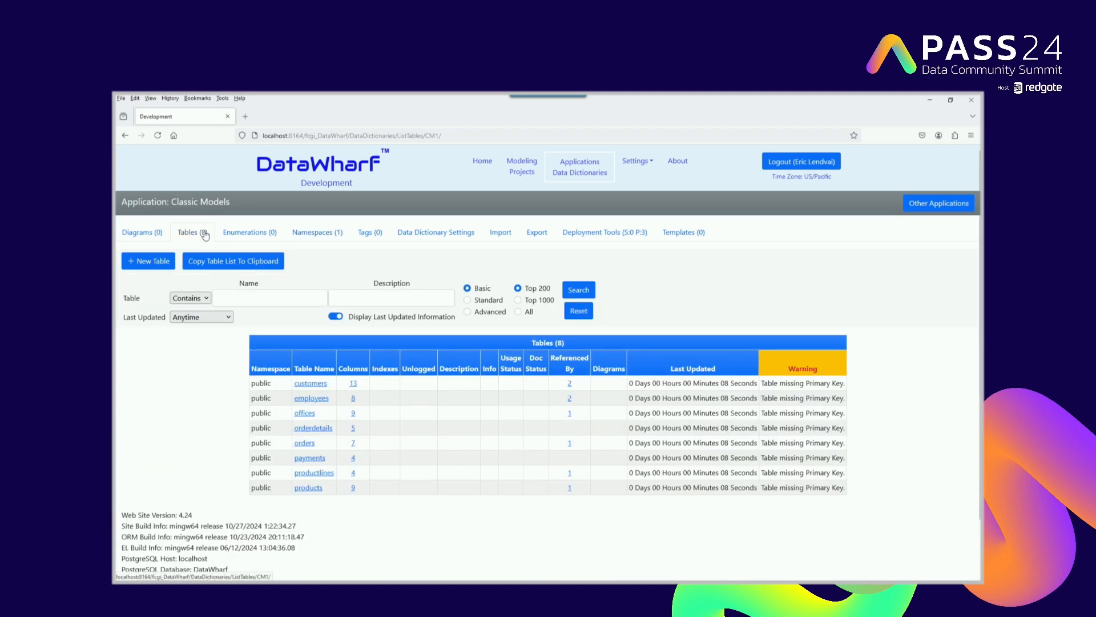
click(427, 235)
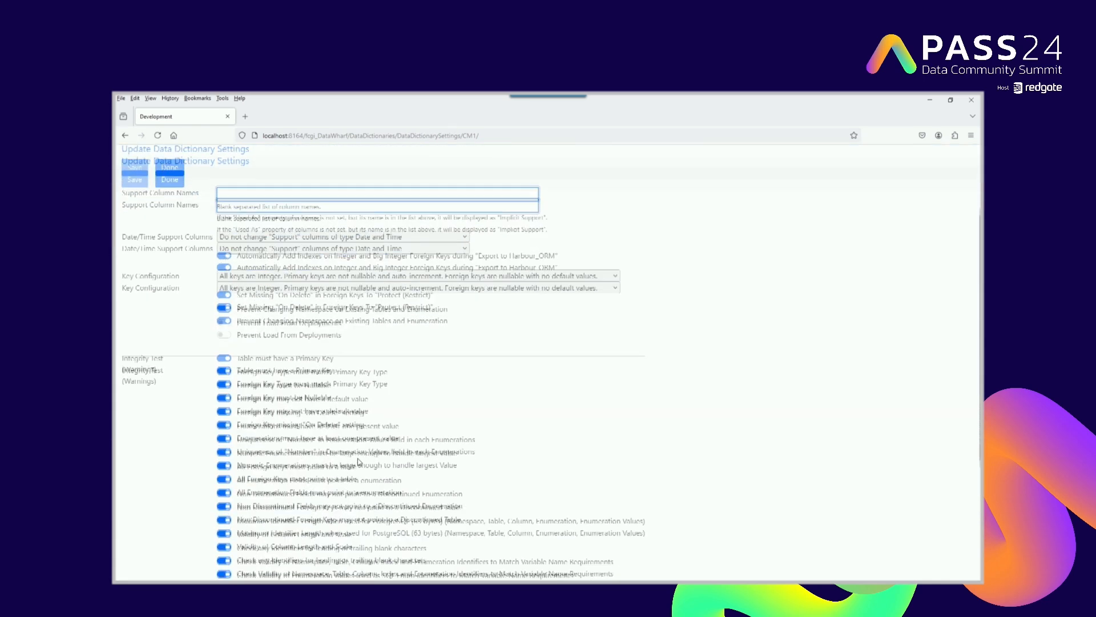
scroll(360, 463, down, 3)
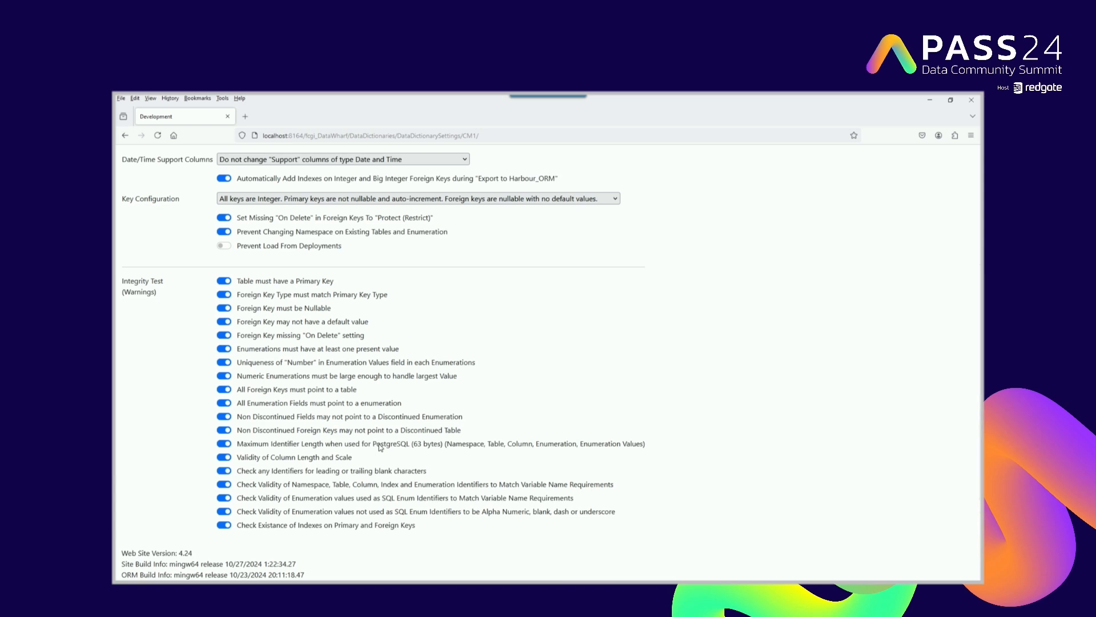
scroll(381, 447, up, 5)
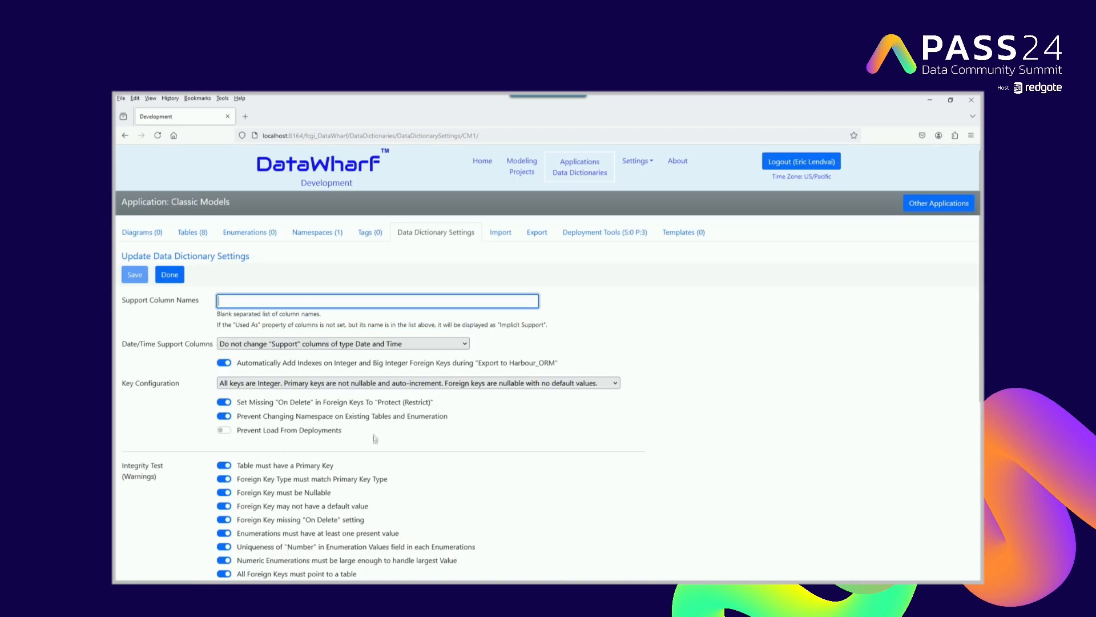
Examine the Standard and Advanced filters of the table list, including column types and last-updated choices, and return to the Basic search
click(192, 235)
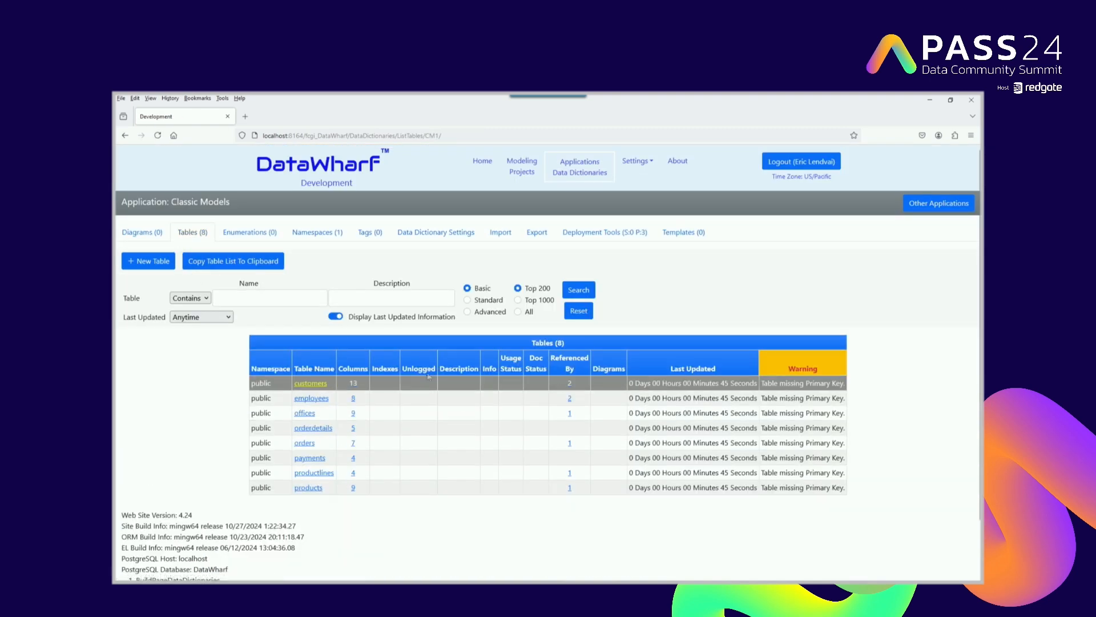
click(488, 300)
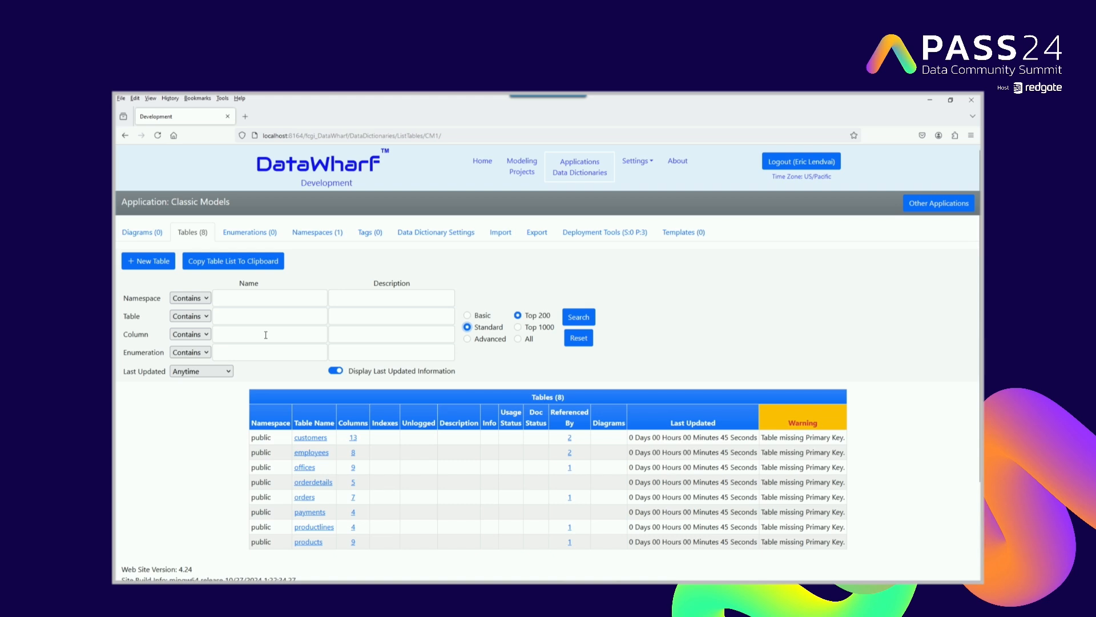
click(201, 334)
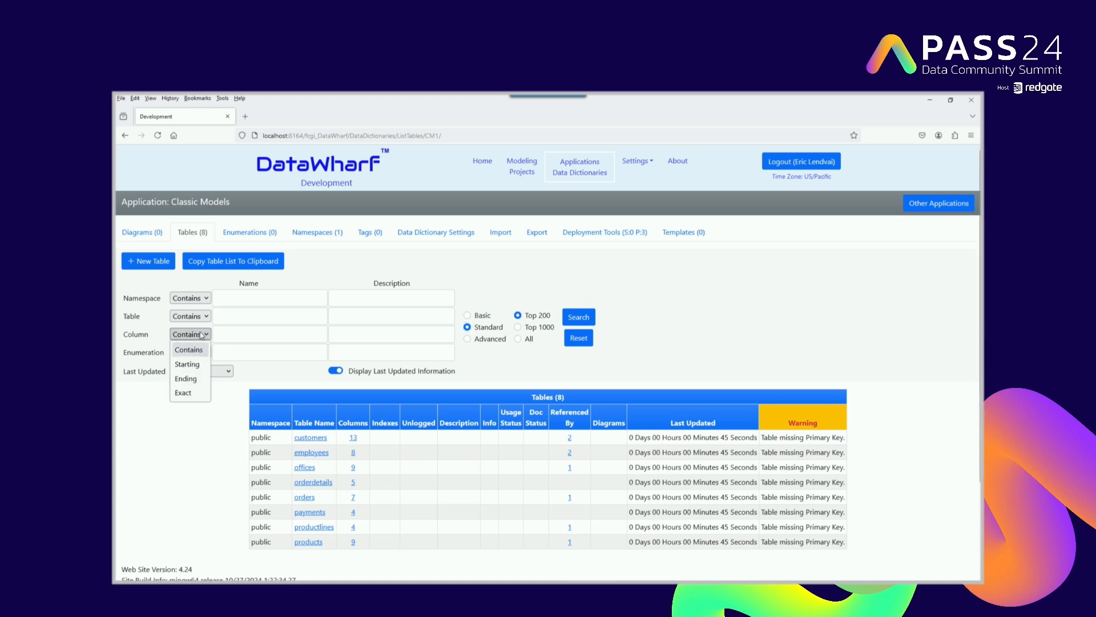
click(269, 332)
click(486, 341)
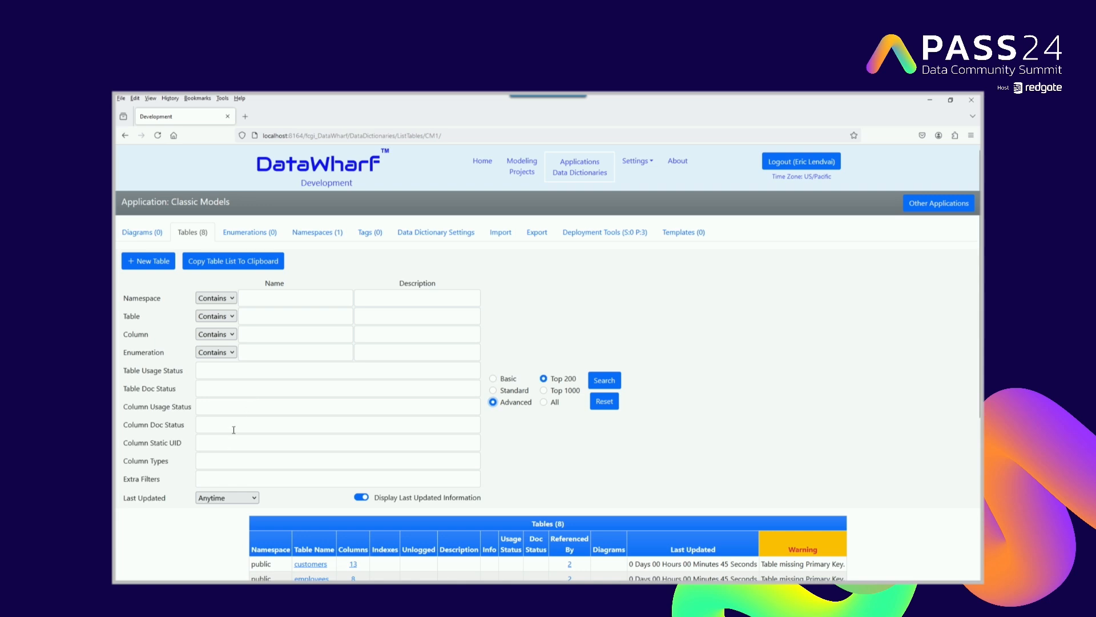
click(214, 461)
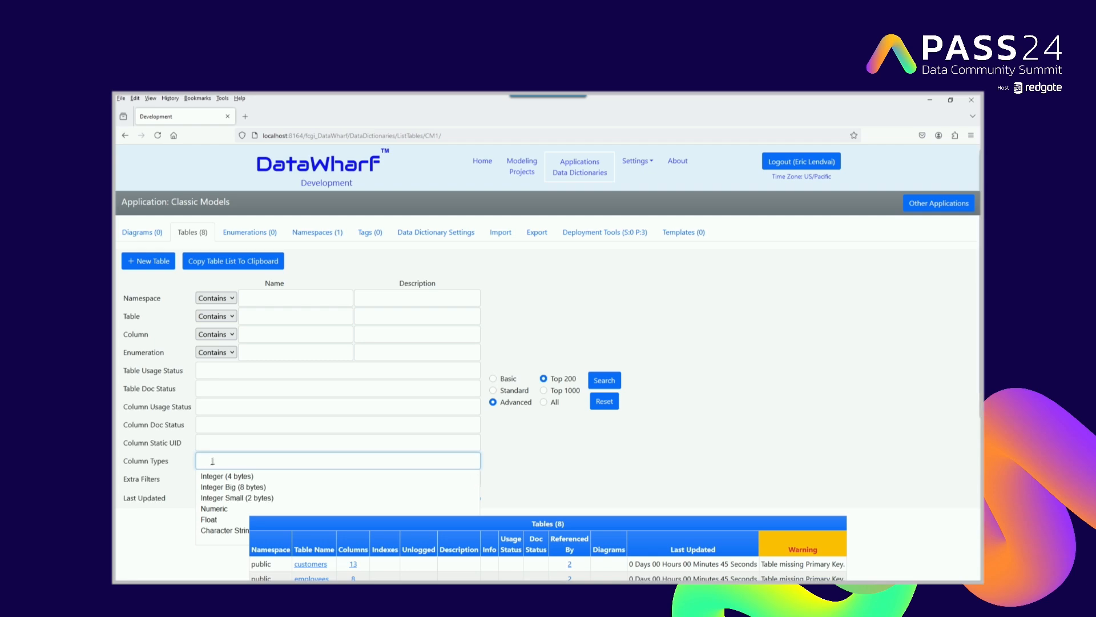
click(578, 451)
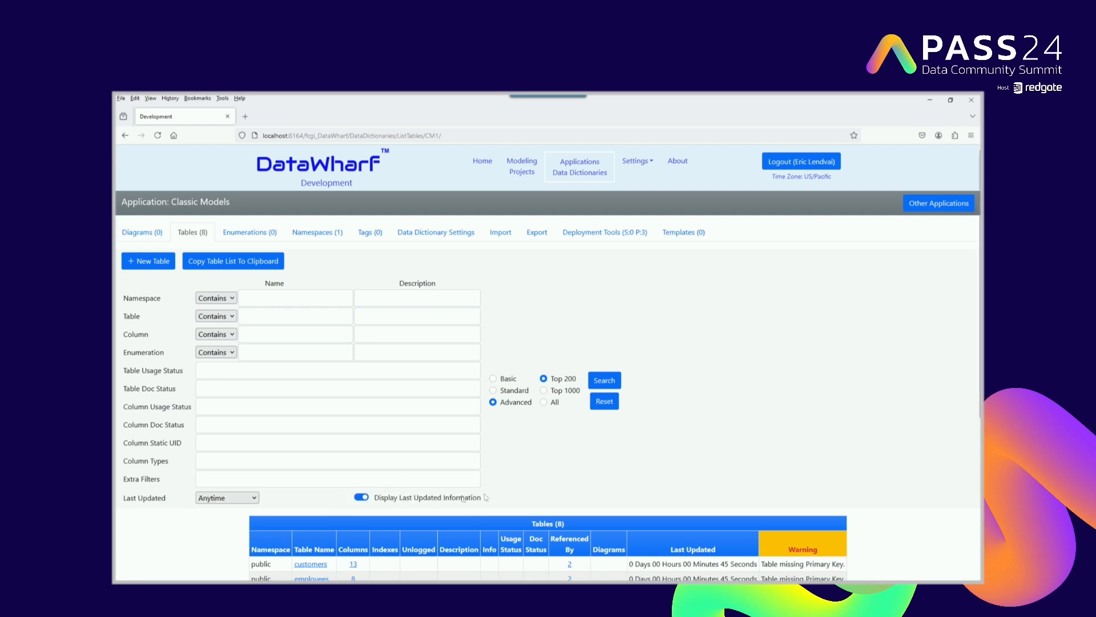
scroll(487, 497, down, 3)
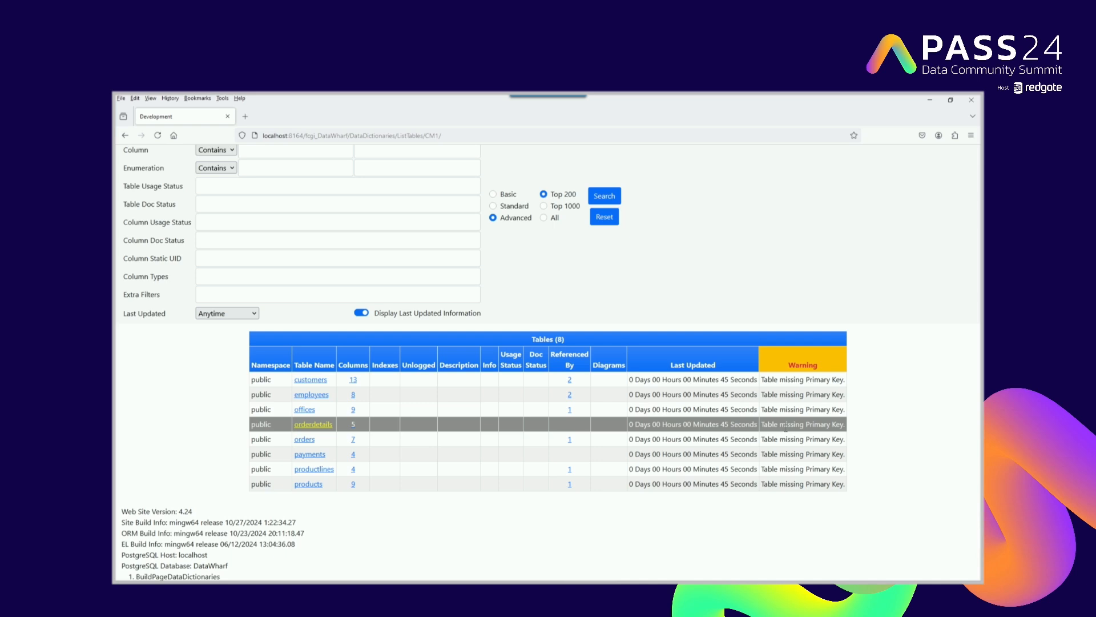
click(239, 316)
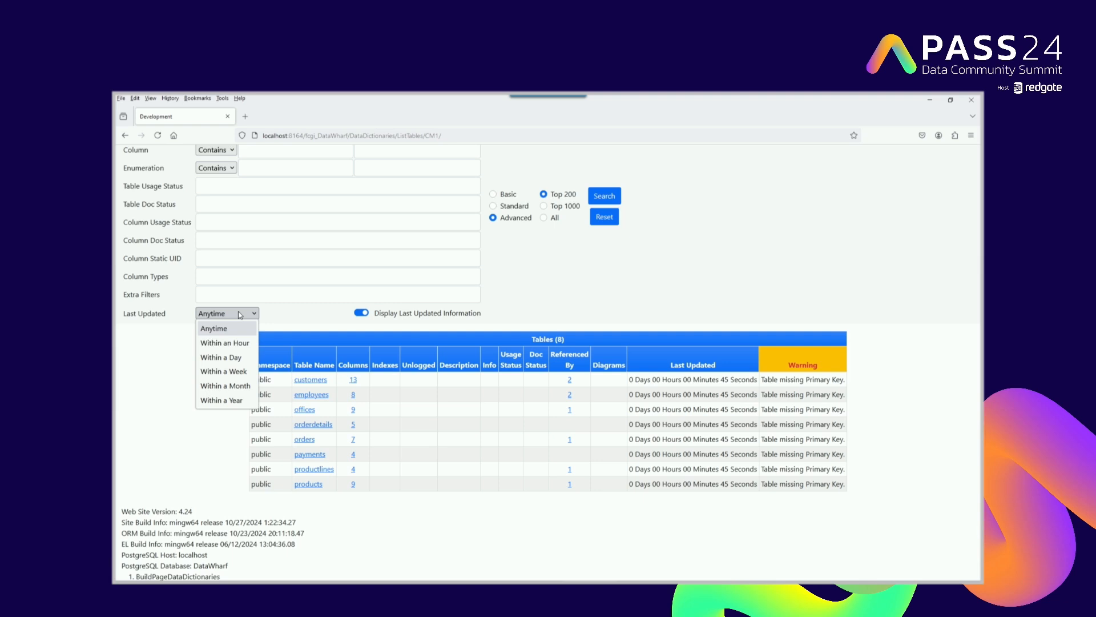
click(506, 196)
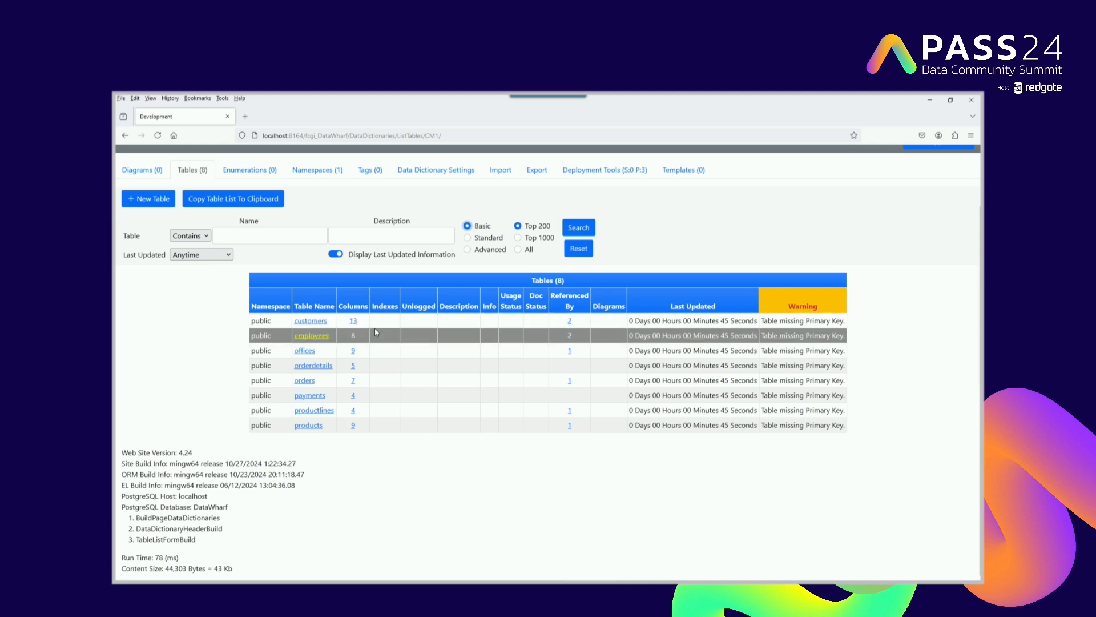
Set the customerNumber column of the customers table to be used as Primary Key and save it
click(309, 322)
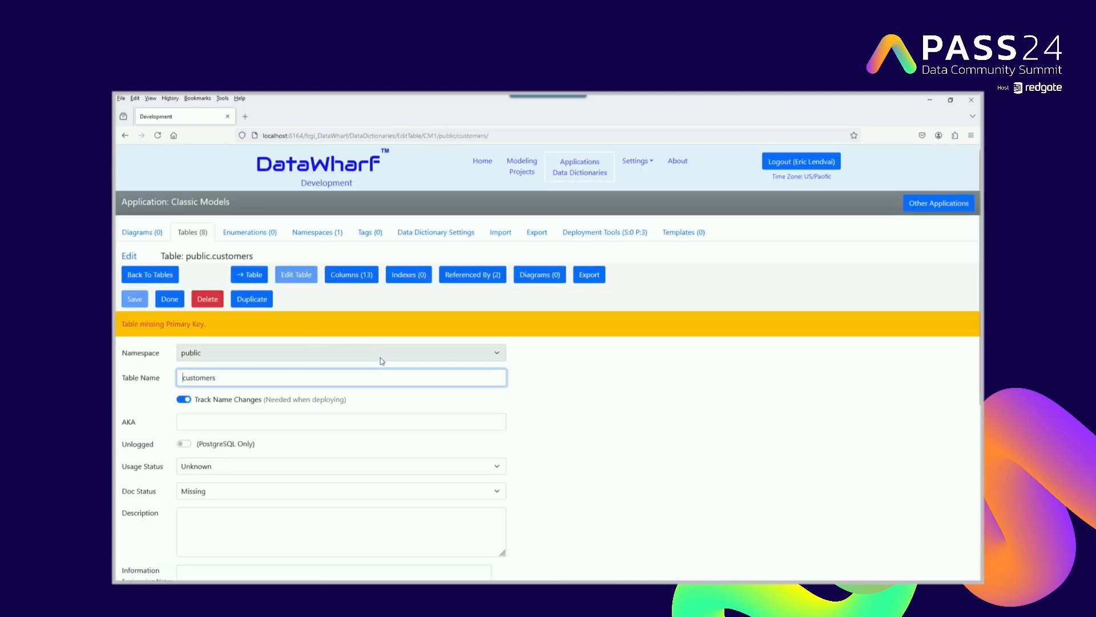
click(350, 275)
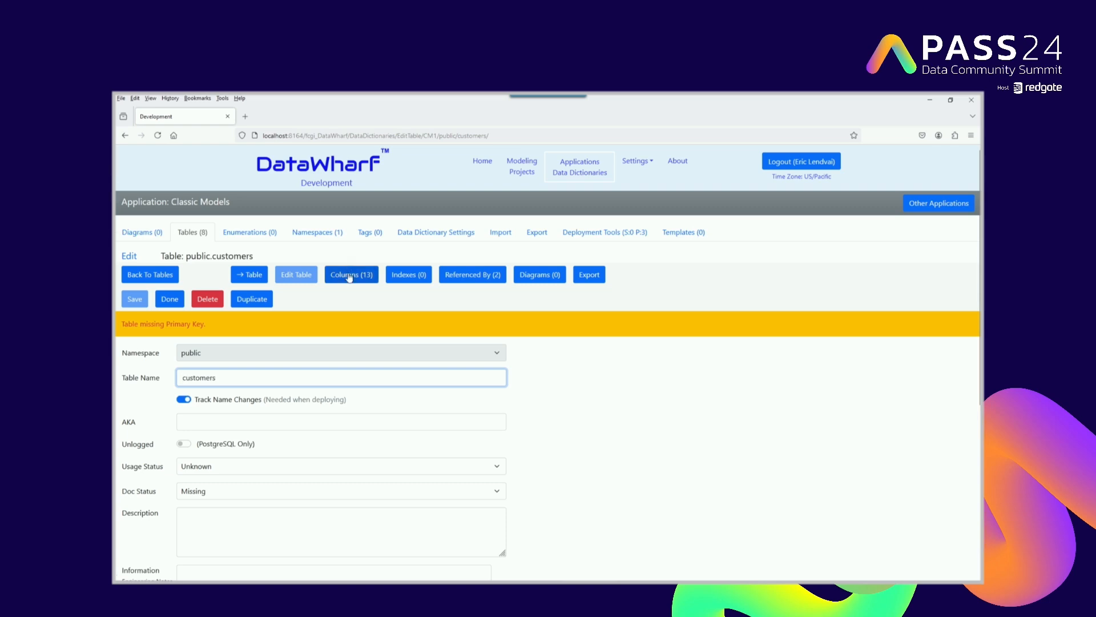
scroll(423, 383, down, 2)
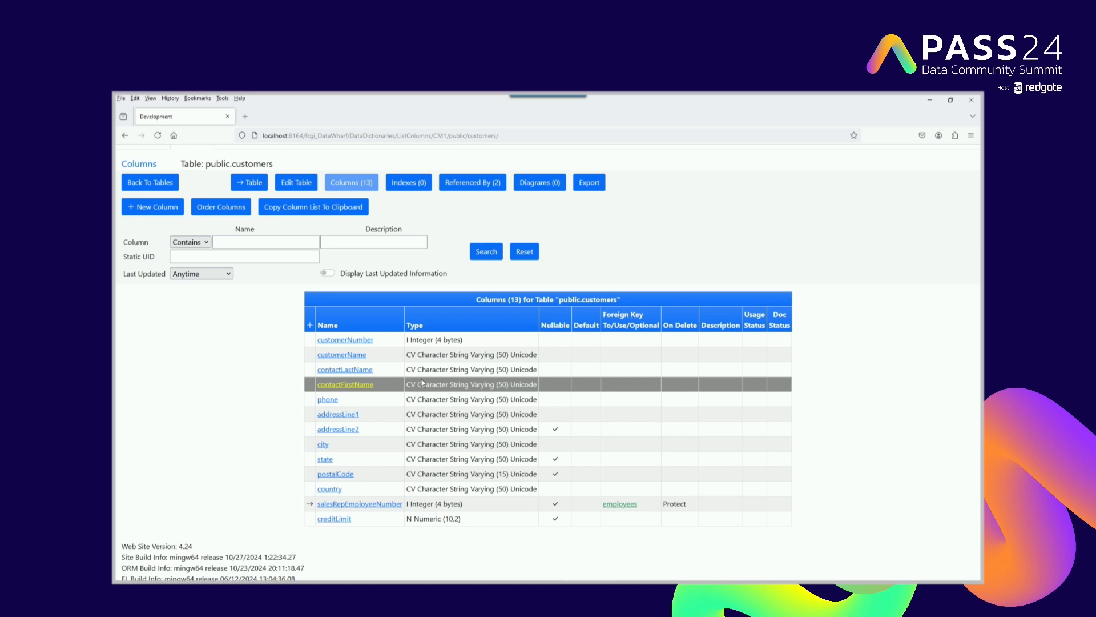
click(349, 343)
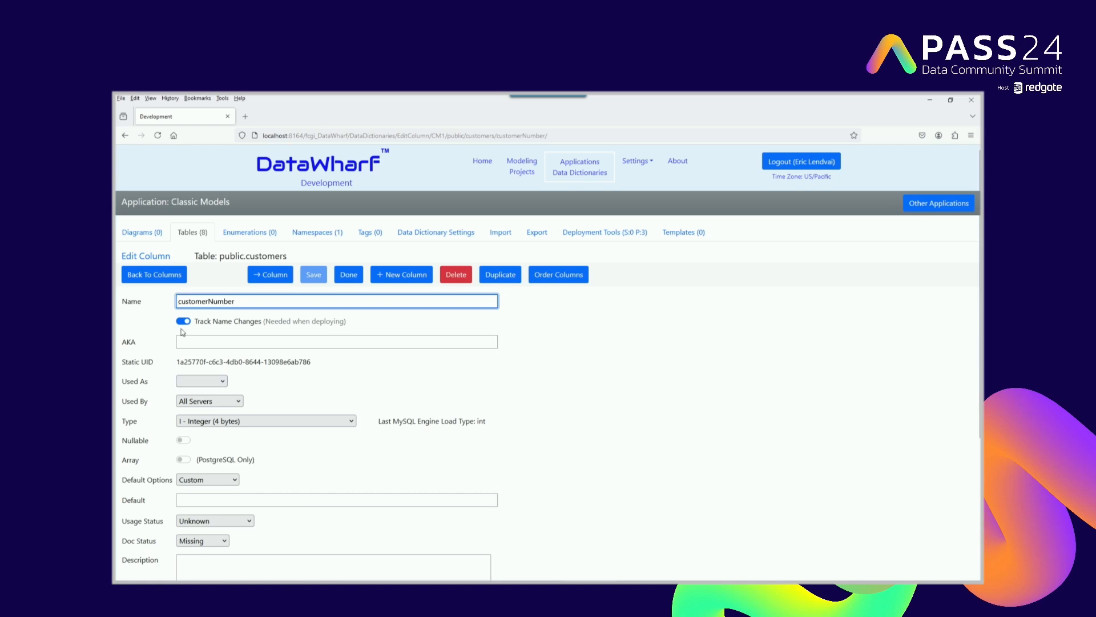
click(197, 379)
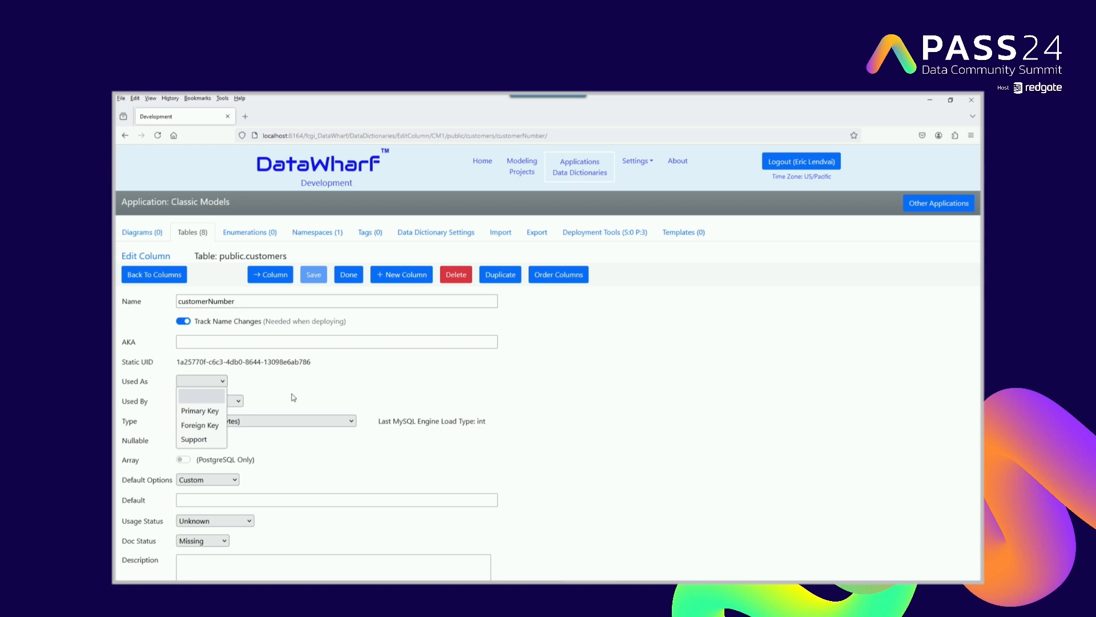
click(204, 410)
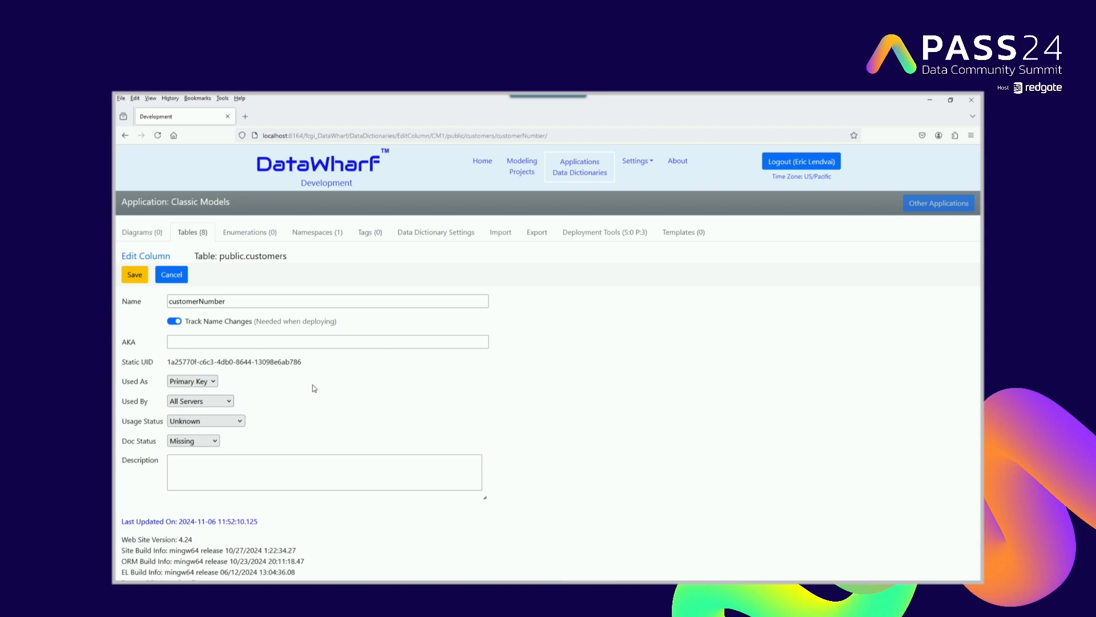
click(134, 281)
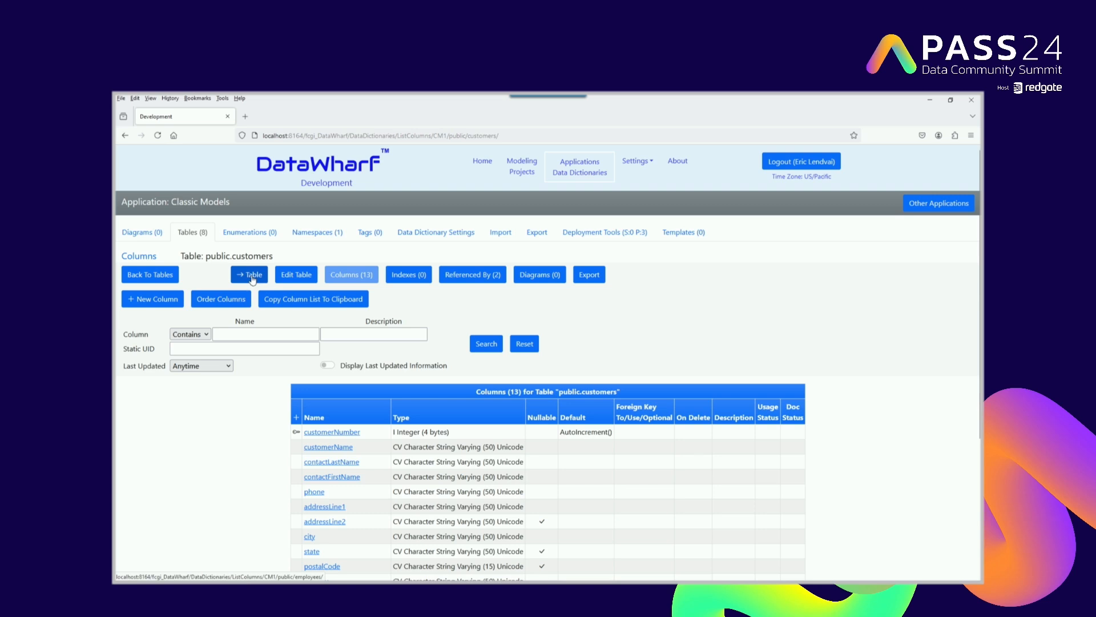
Set the employeeNumber column of the employees table to be used as Primary Key, save it and return to the column list
click(252, 275)
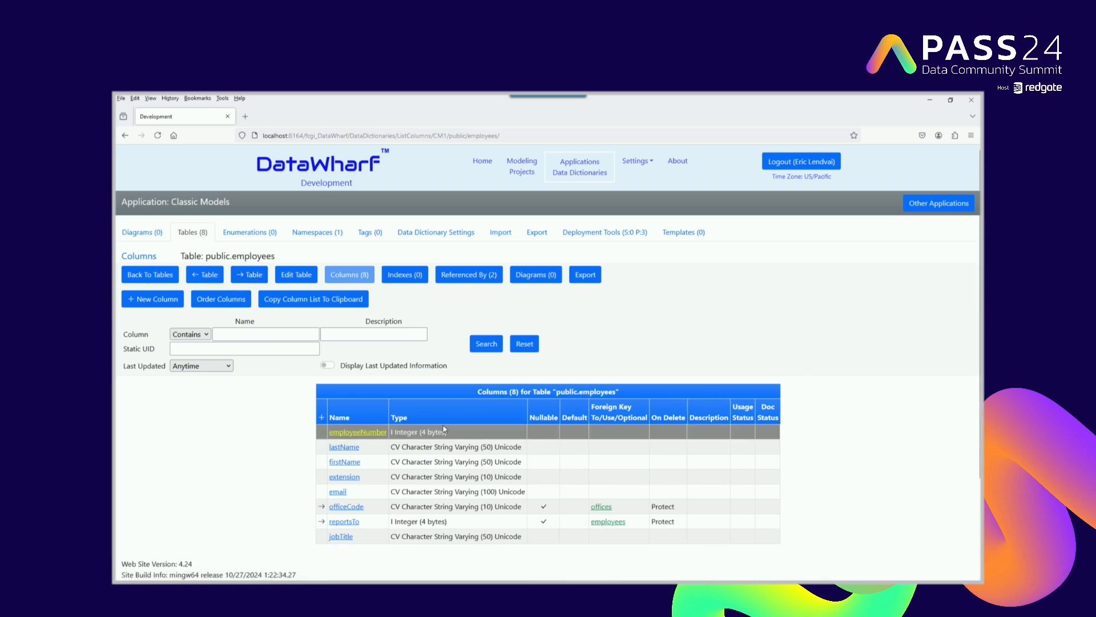
click(358, 432)
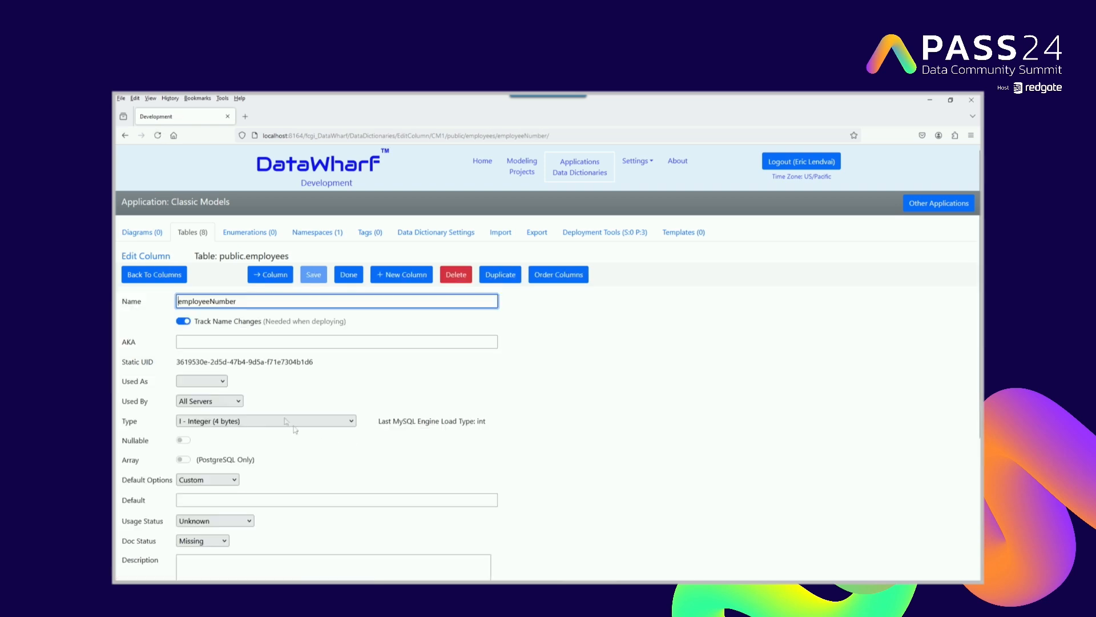
click(192, 380)
click(198, 420)
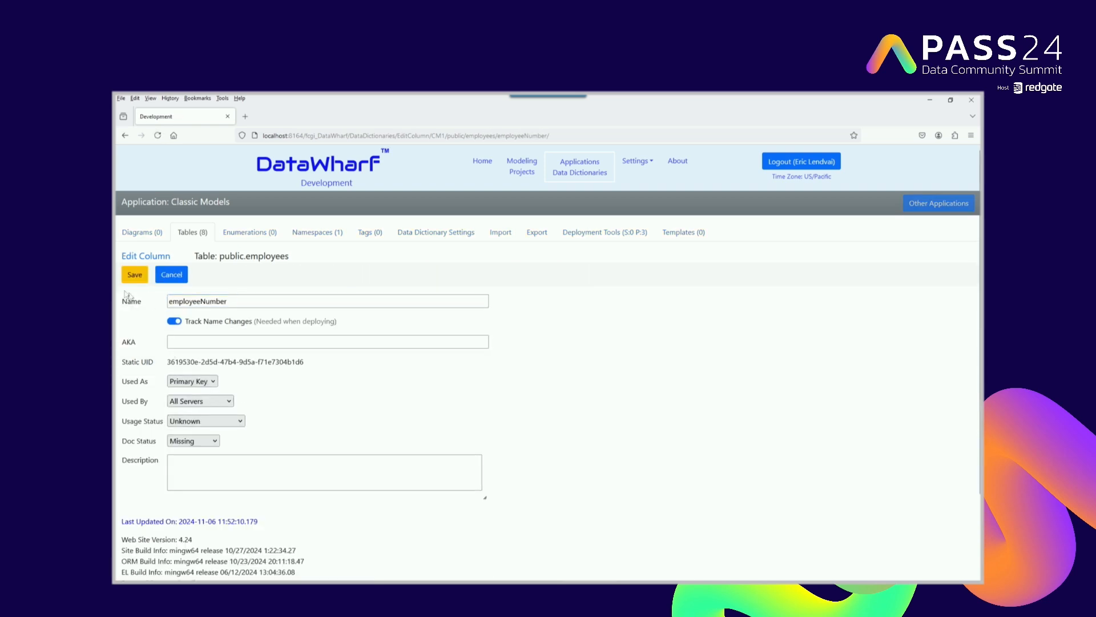
click(135, 275)
click(268, 276)
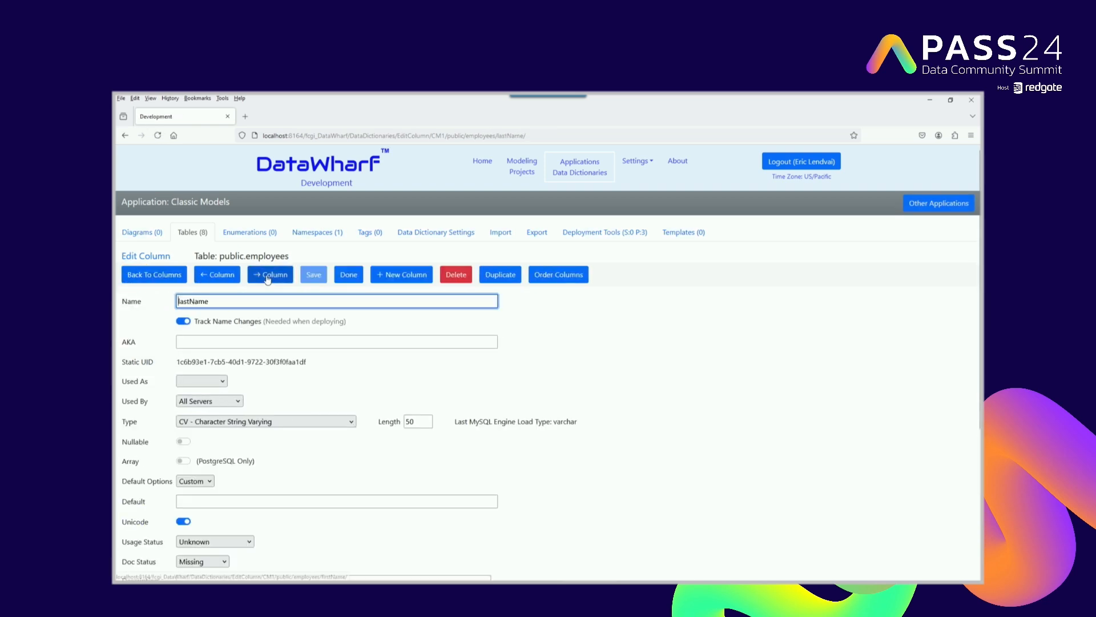
click(220, 277)
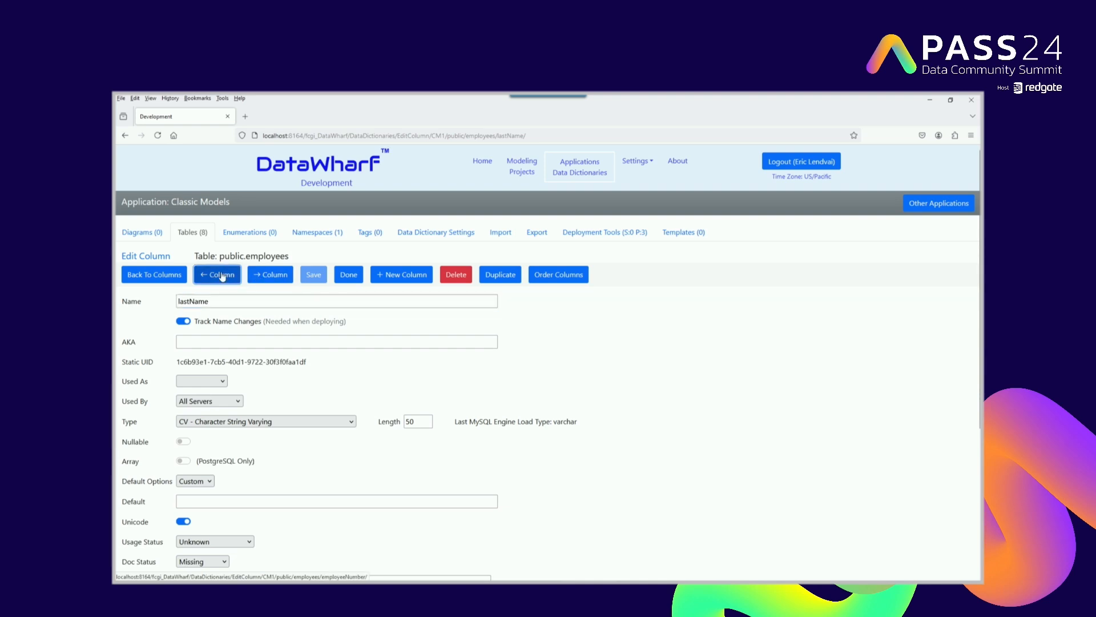
click(259, 276)
click(157, 277)
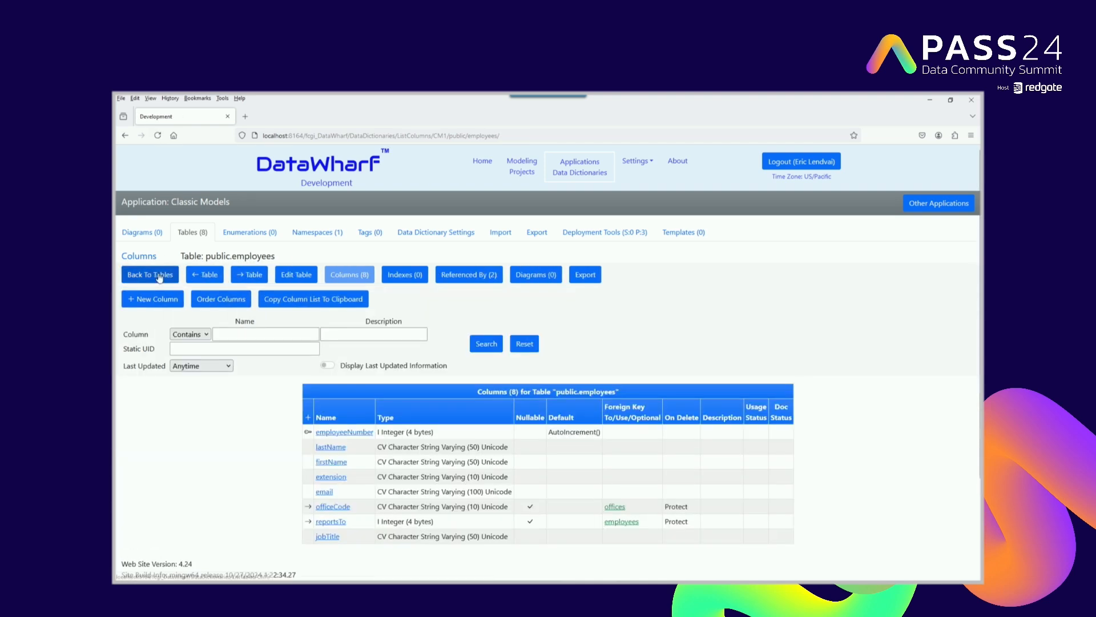
Add a column named pk to the offices table, used as Primary Key, and save it
click(249, 275)
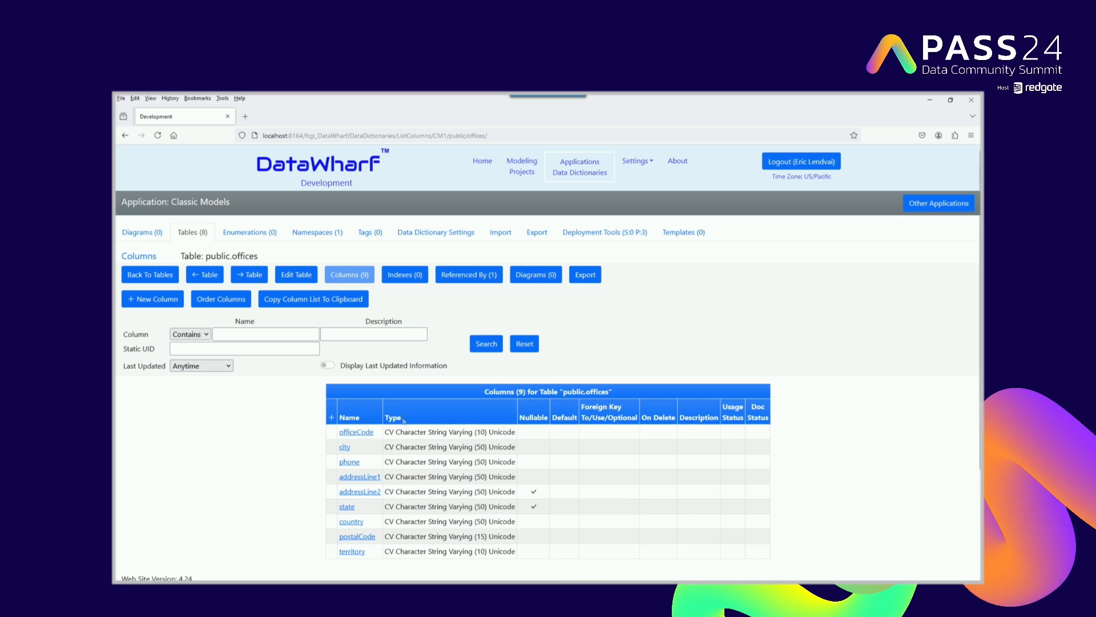
click(332, 418)
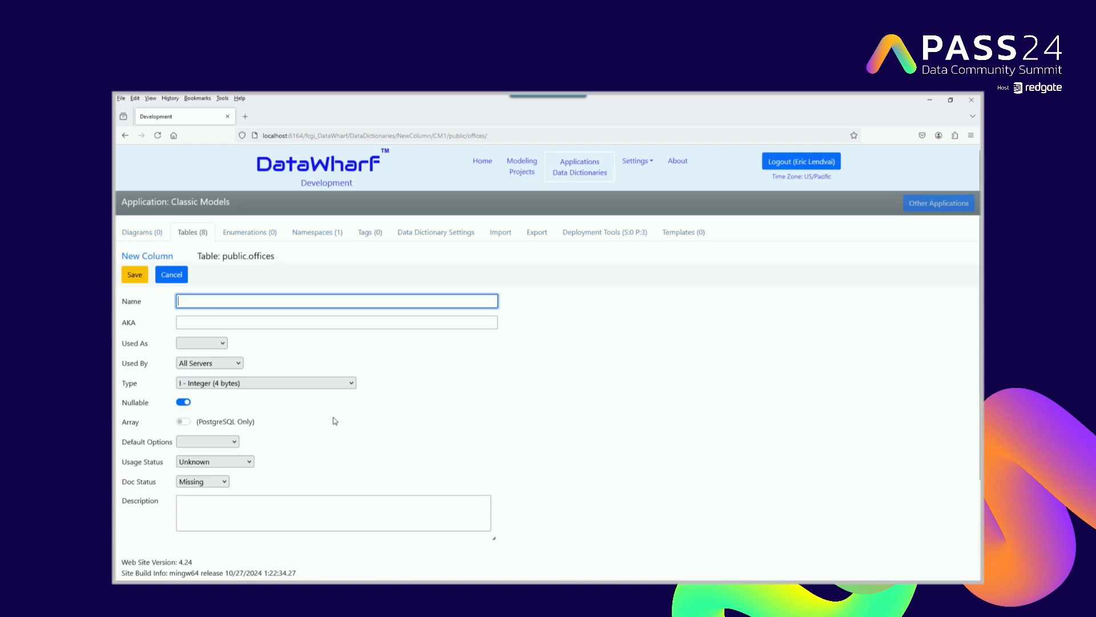
text(pk)
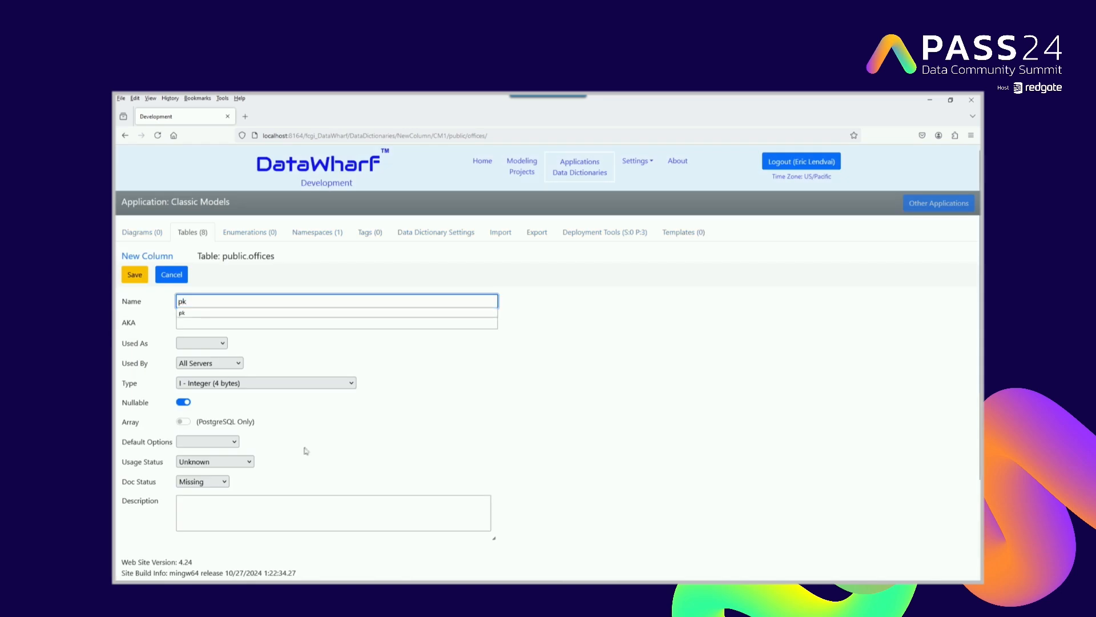
click(219, 345)
click(199, 374)
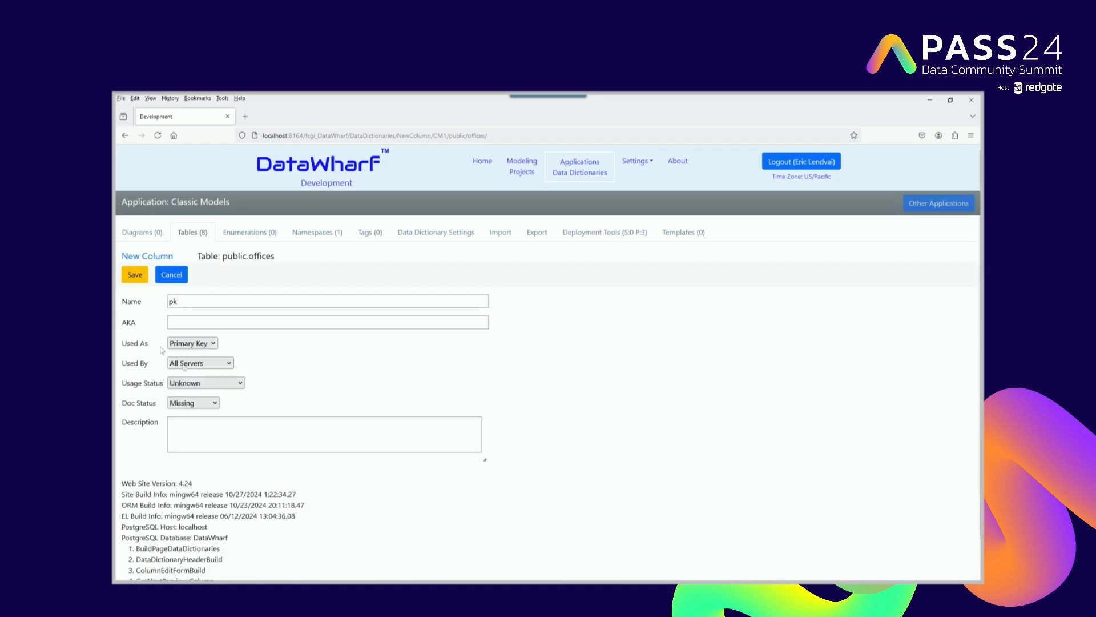
click(135, 274)
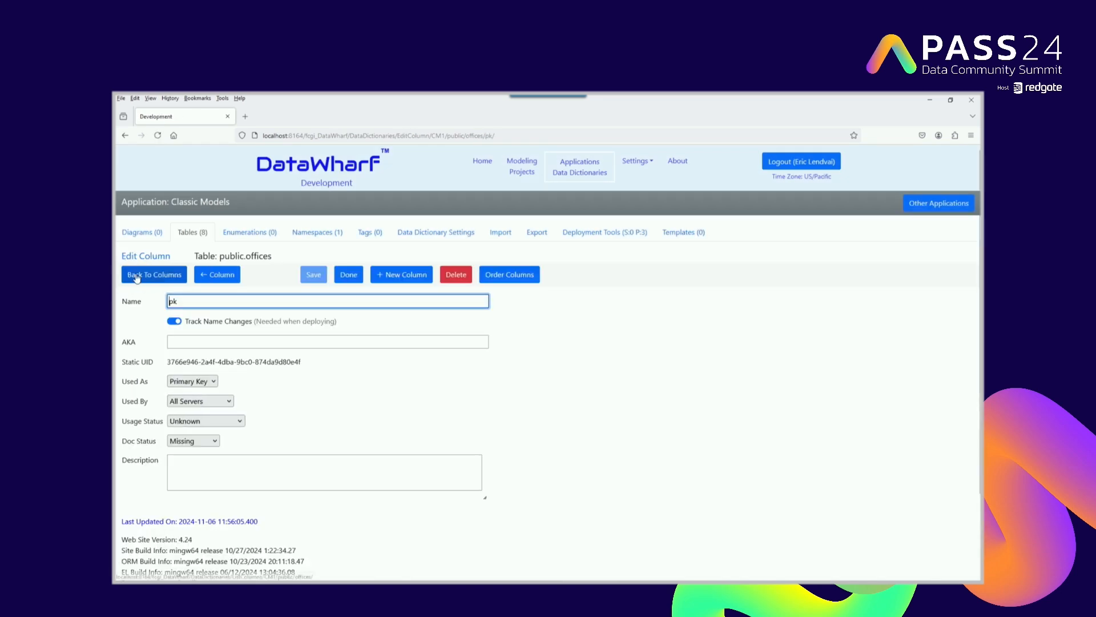
click(173, 279)
Reorder the offices table's columns so that pk comes first, before officeCode, and save the order
scroll(356, 475, down, 3)
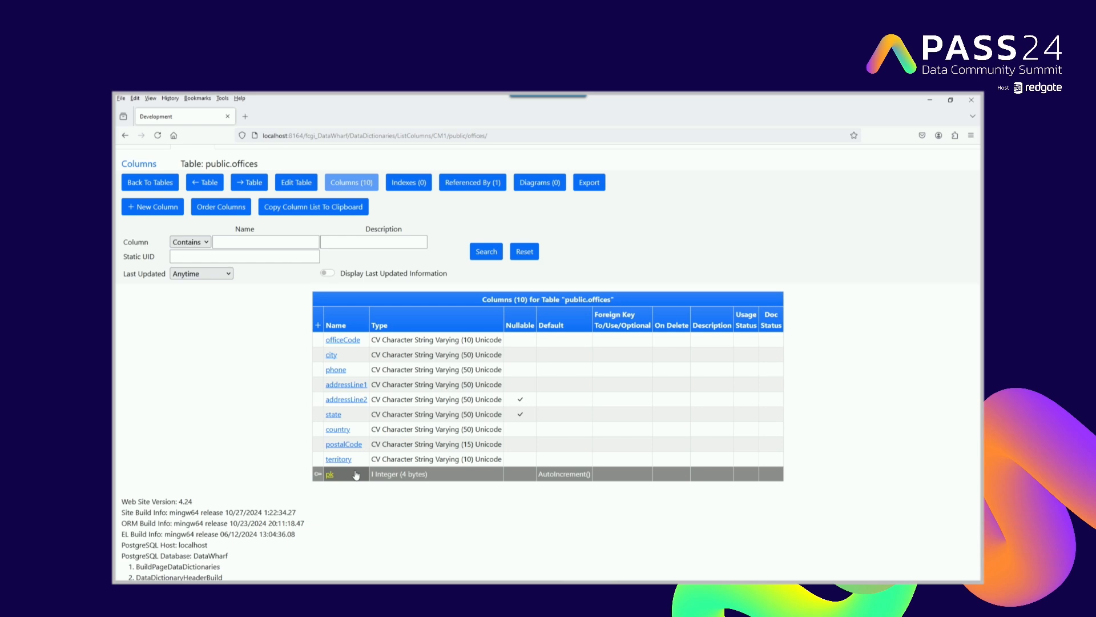
scroll(356, 474, up, 3)
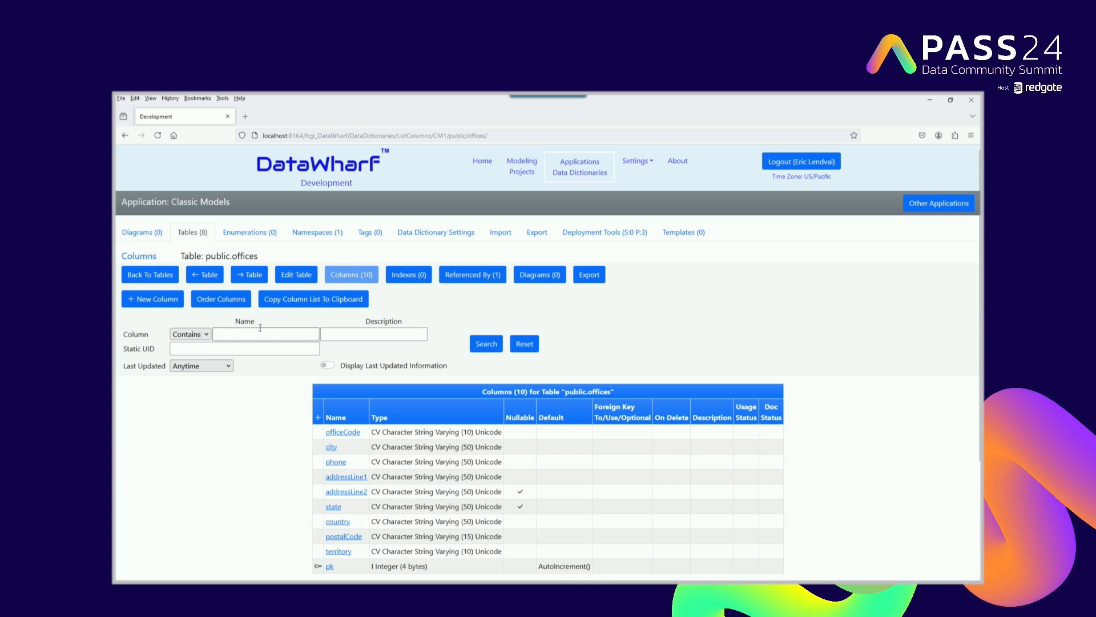
click(226, 300)
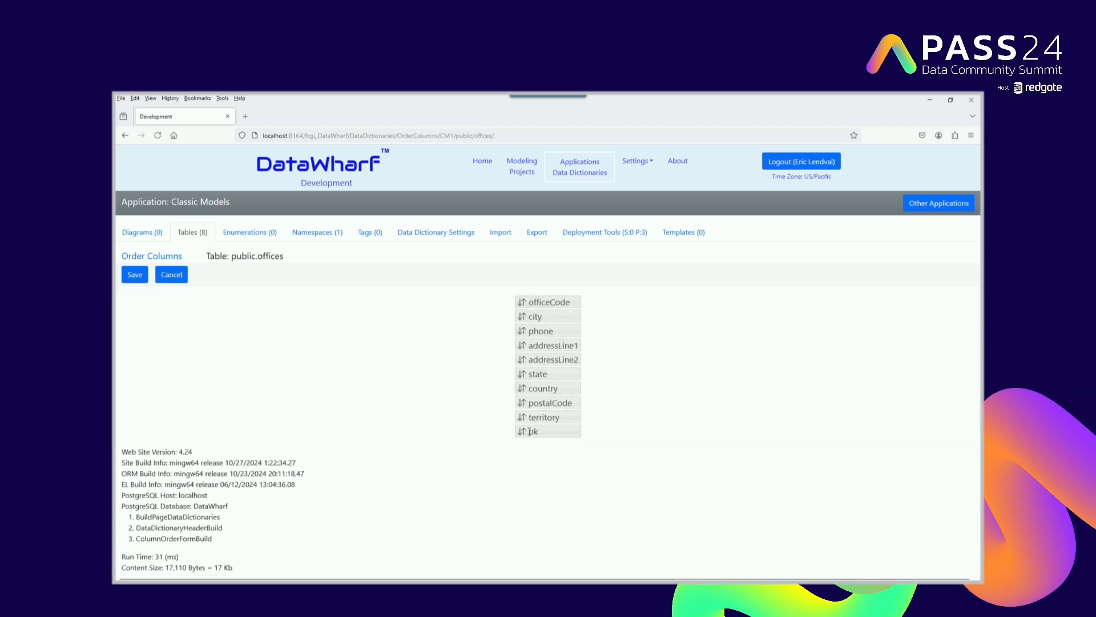
drag(526, 434, 524, 301)
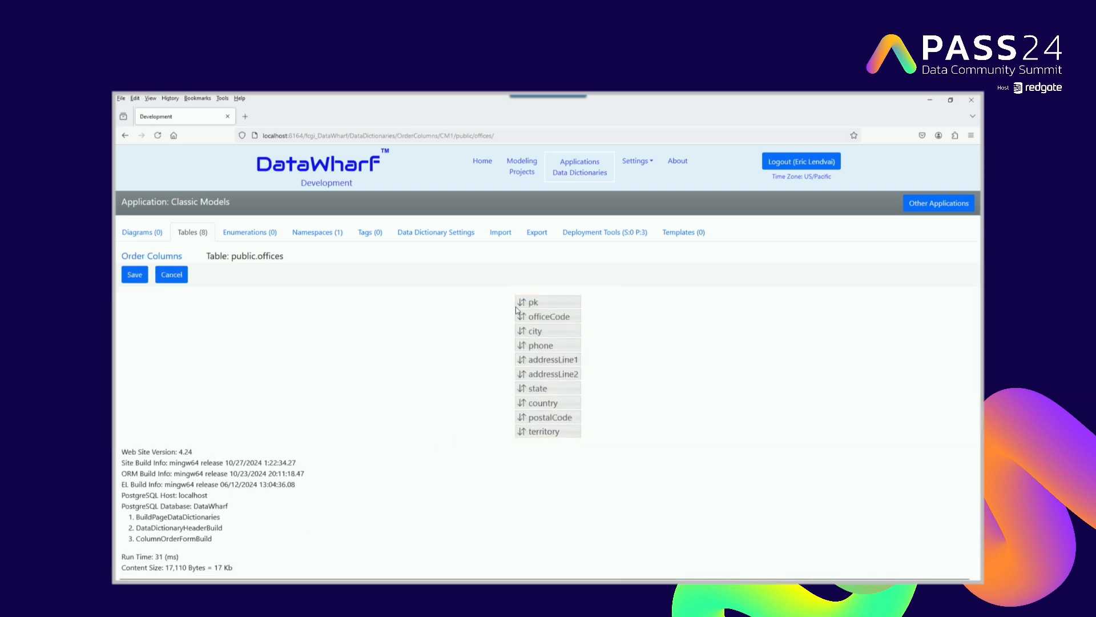
click(132, 279)
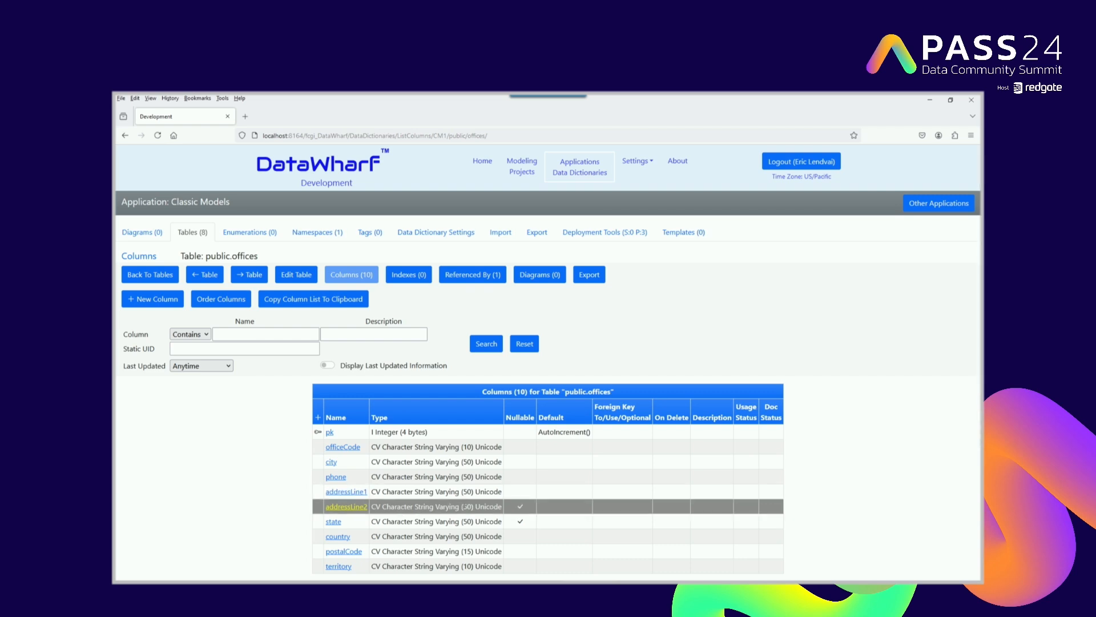
Add a column named pk to the orderdetails table, used as Primary Key, and save it
click(256, 277)
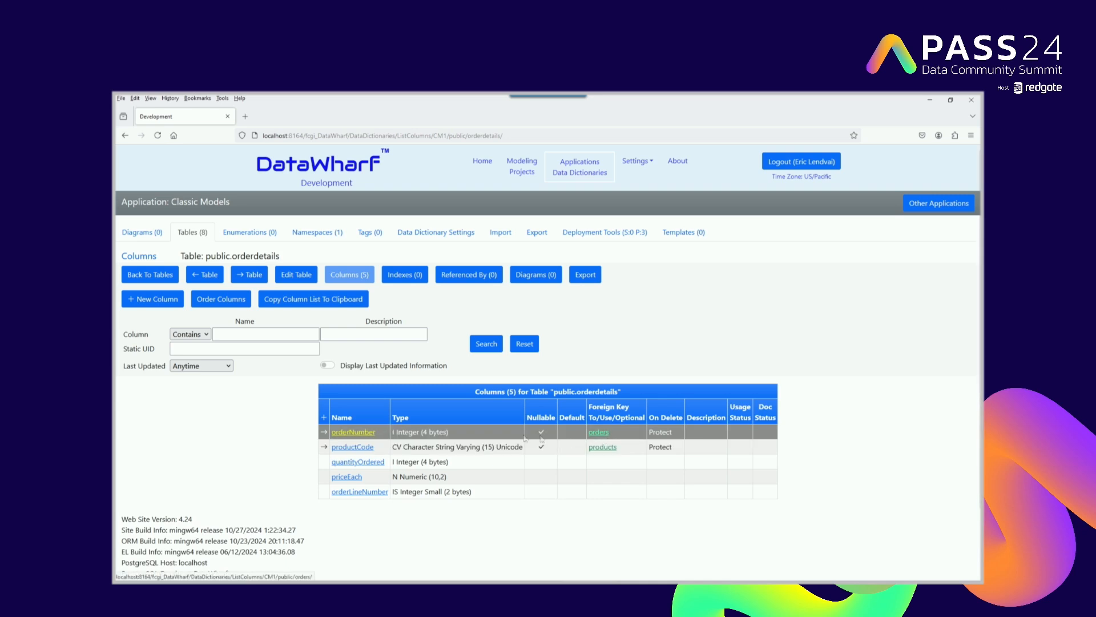
click(324, 417)
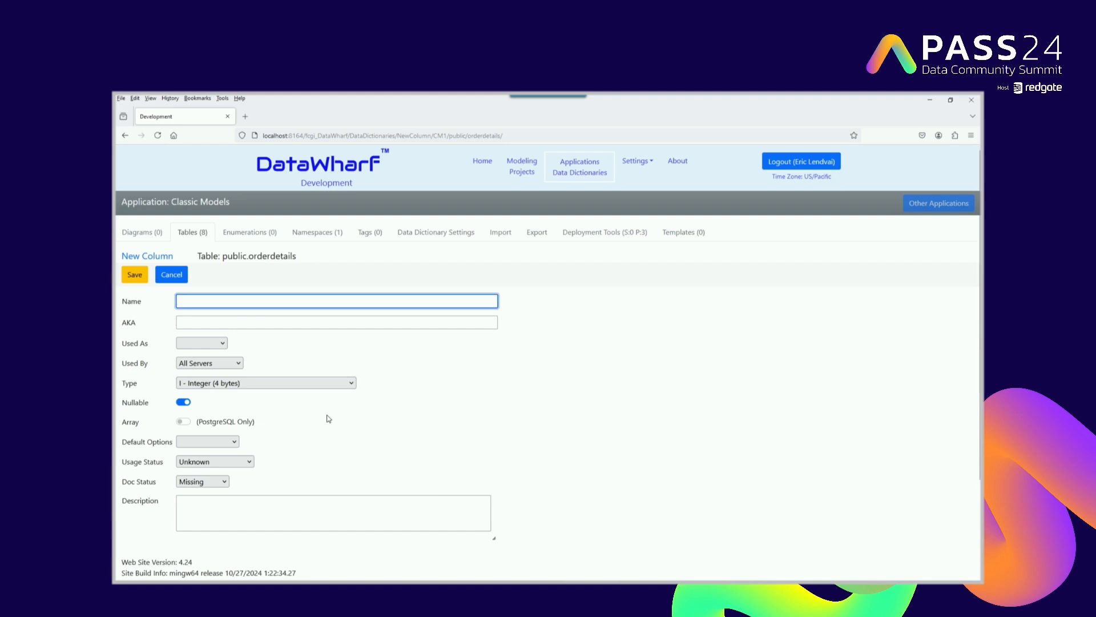
text(pk)
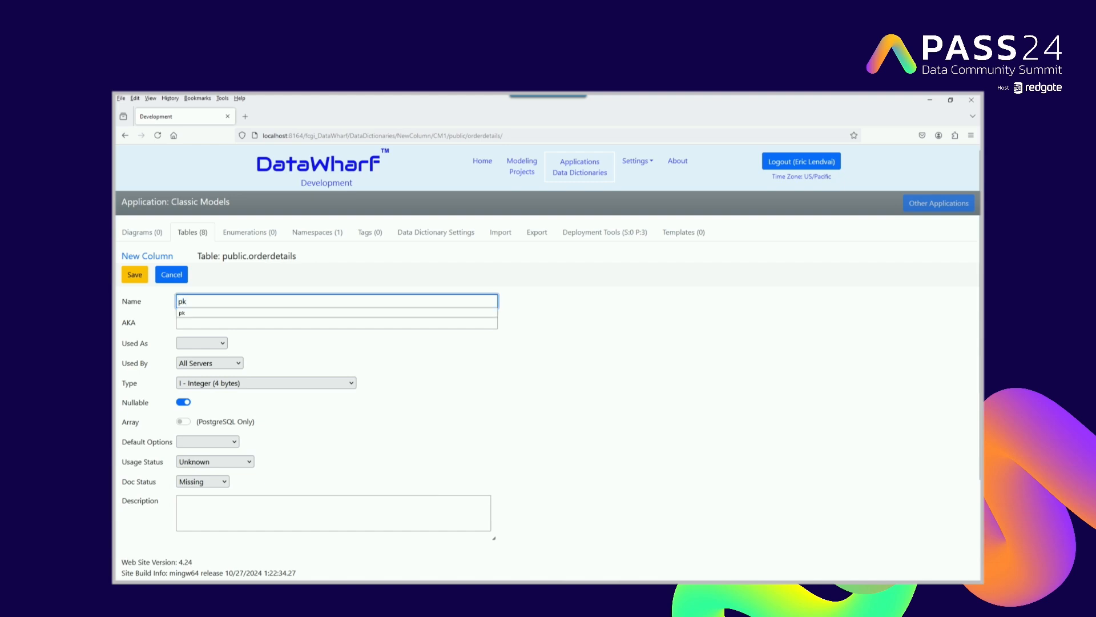
click(217, 343)
click(201, 373)
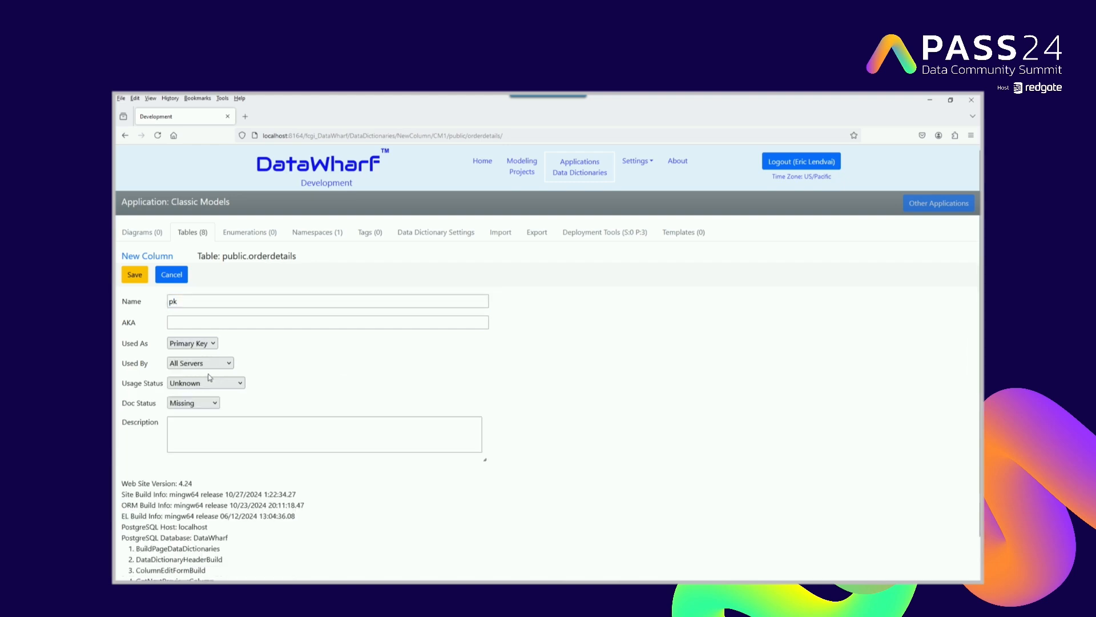
click(140, 280)
click(139, 276)
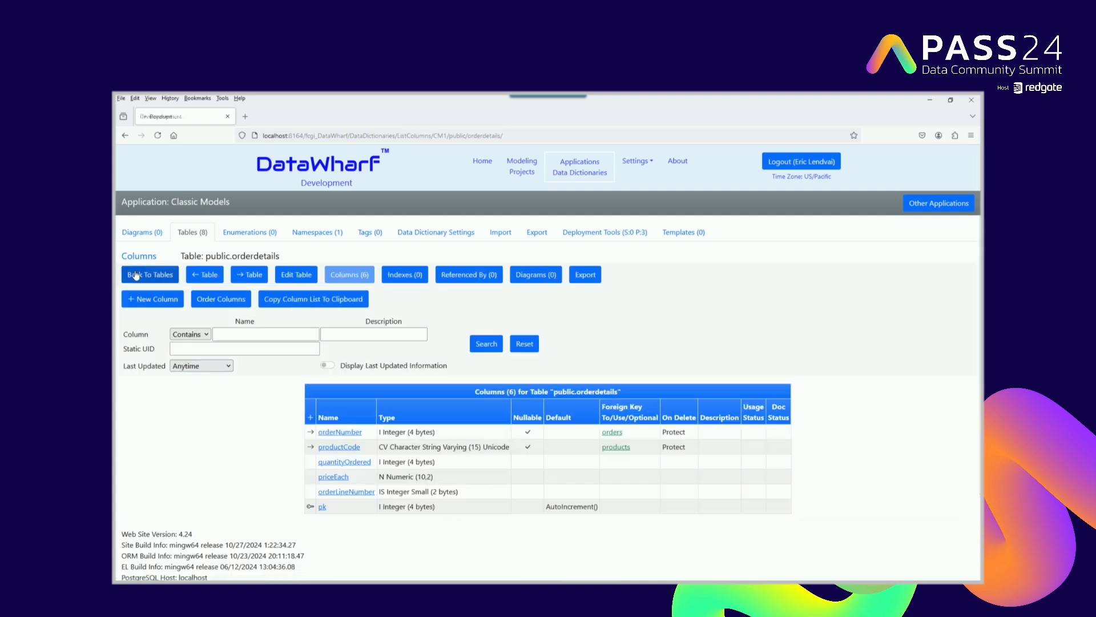
Set the orderNumber column of the orders table to be used as Primary Key and save it
click(249, 275)
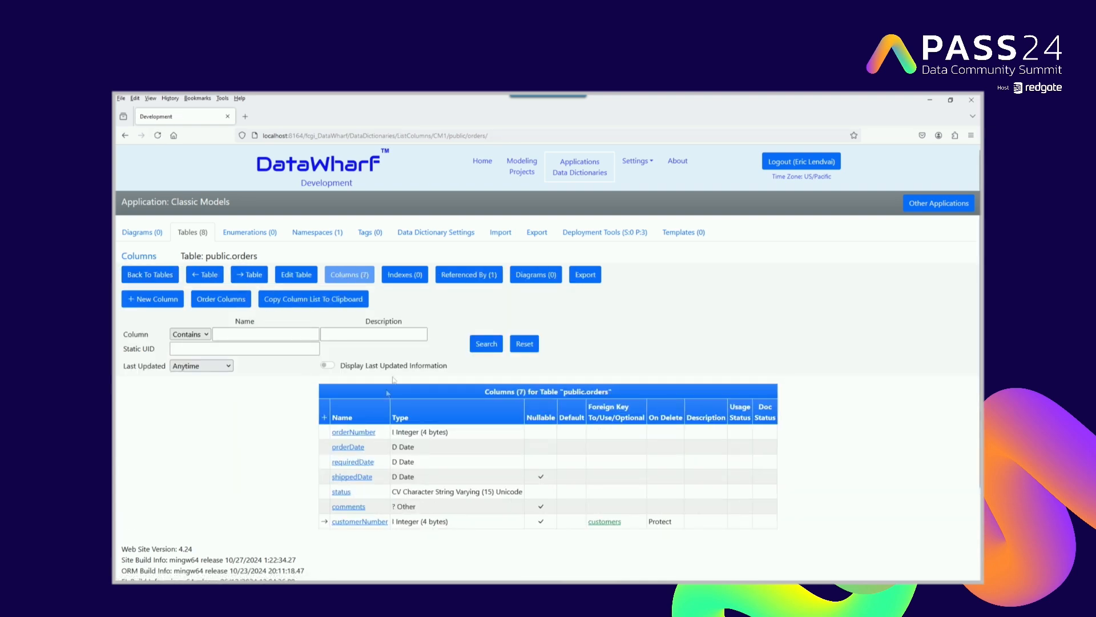
click(354, 432)
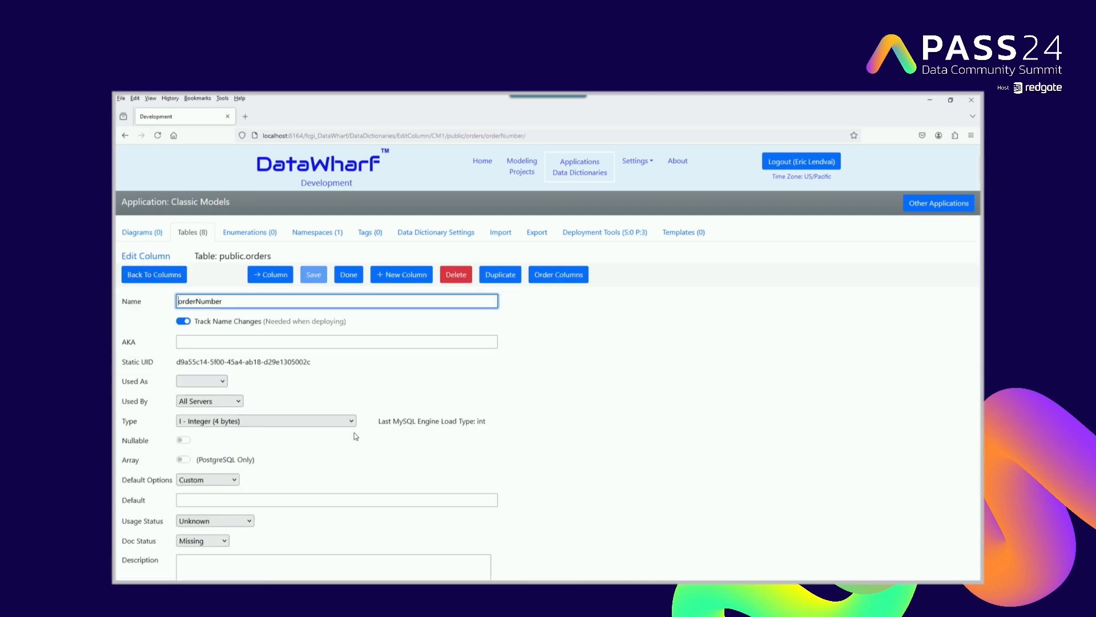
click(201, 381)
click(198, 416)
click(136, 274)
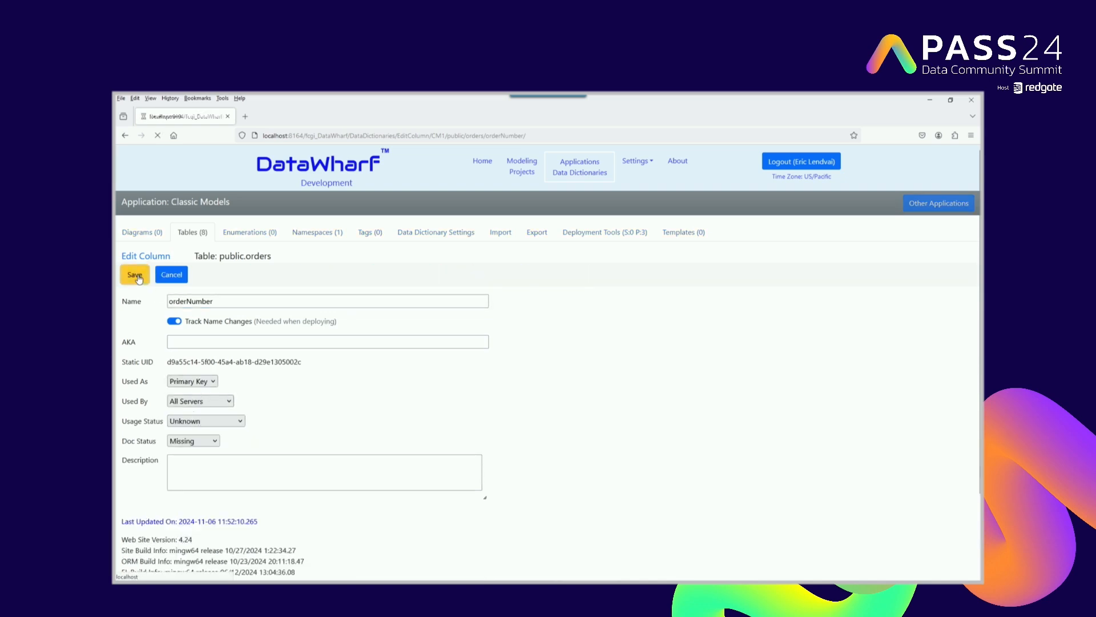
click(174, 276)
Add a column named pk to the payments table, used as Primary Key, and save it
click(250, 275)
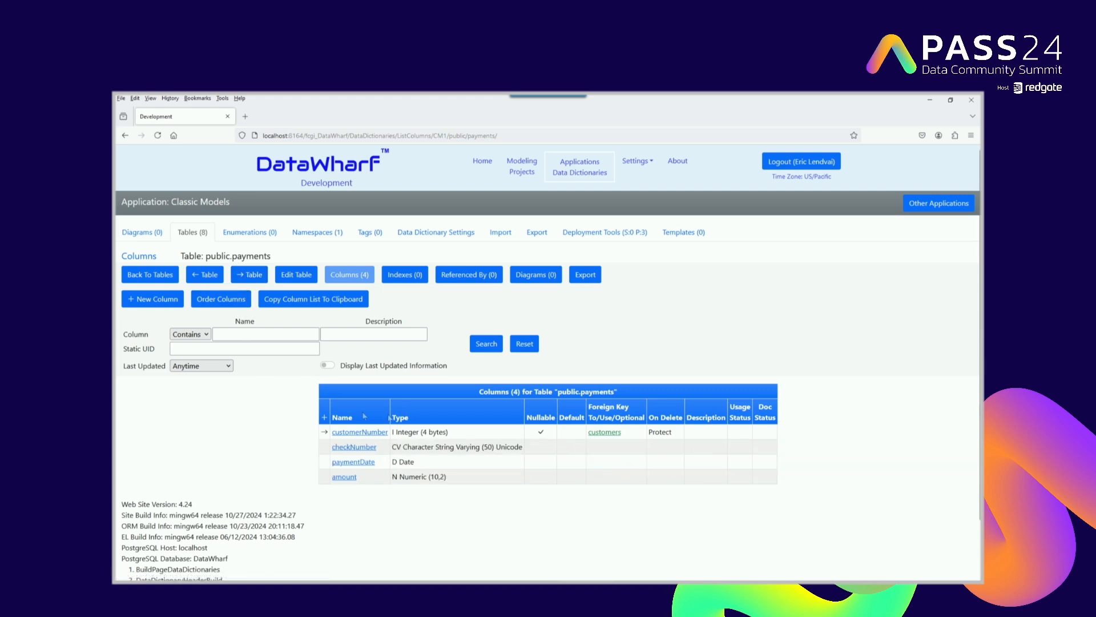
click(325, 417)
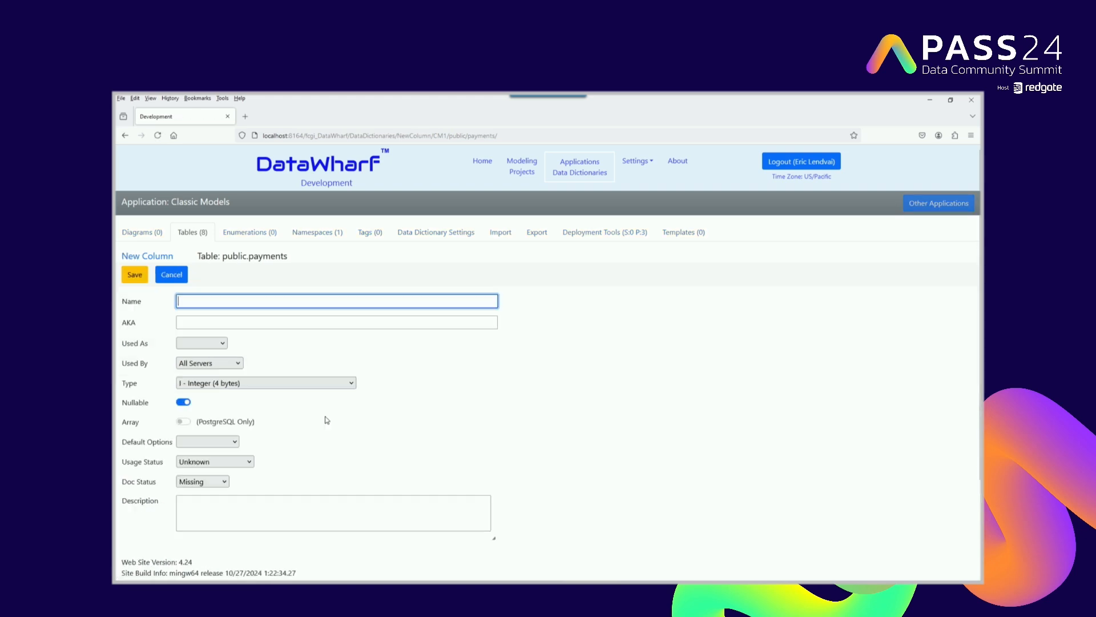
text(pk)
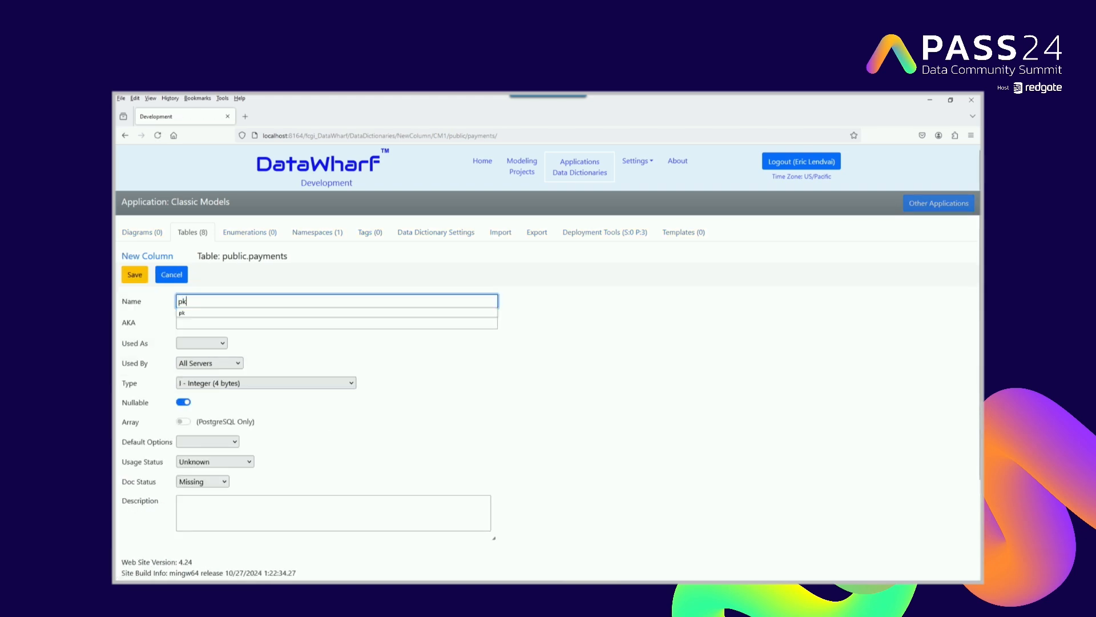
click(223, 343)
click(212, 374)
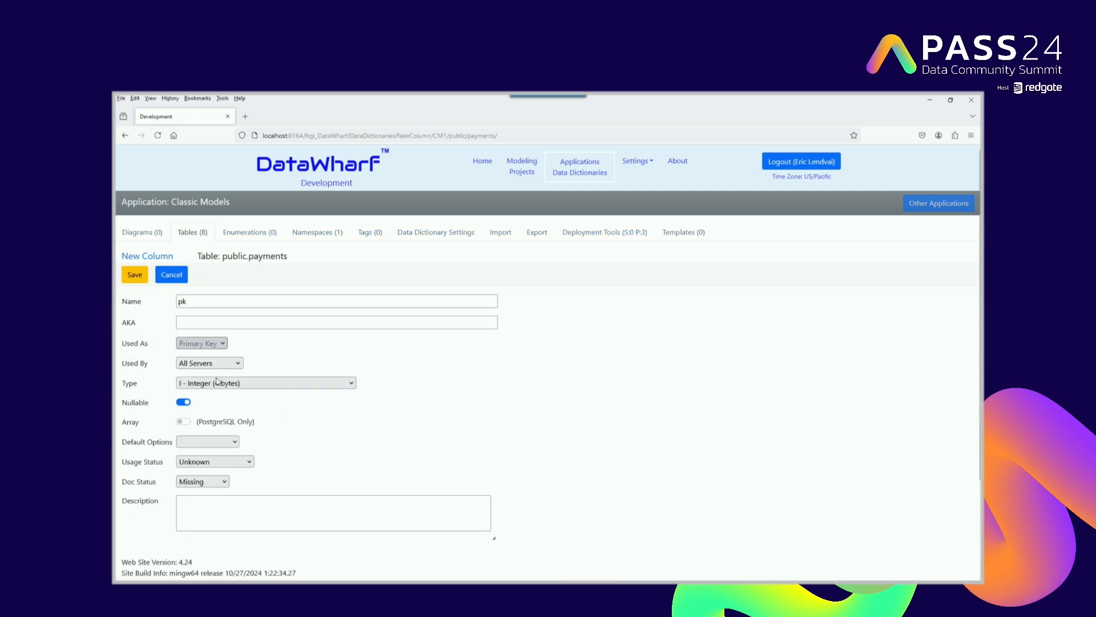
click(143, 278)
click(147, 279)
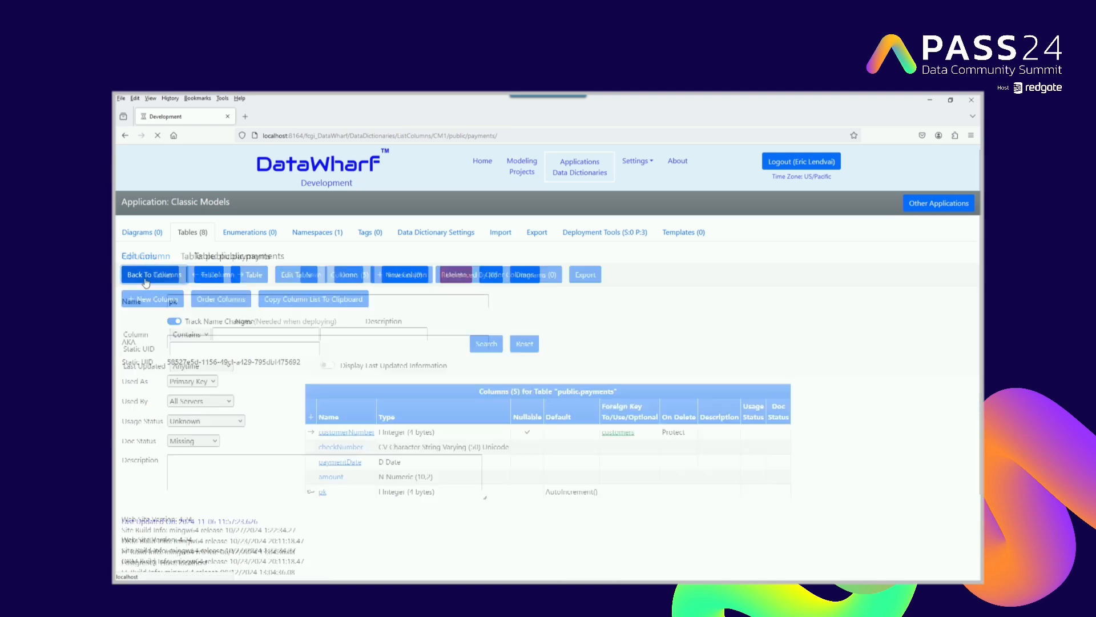
Add a column named pk to the productlines table, used as Primary Key, and save it
click(255, 277)
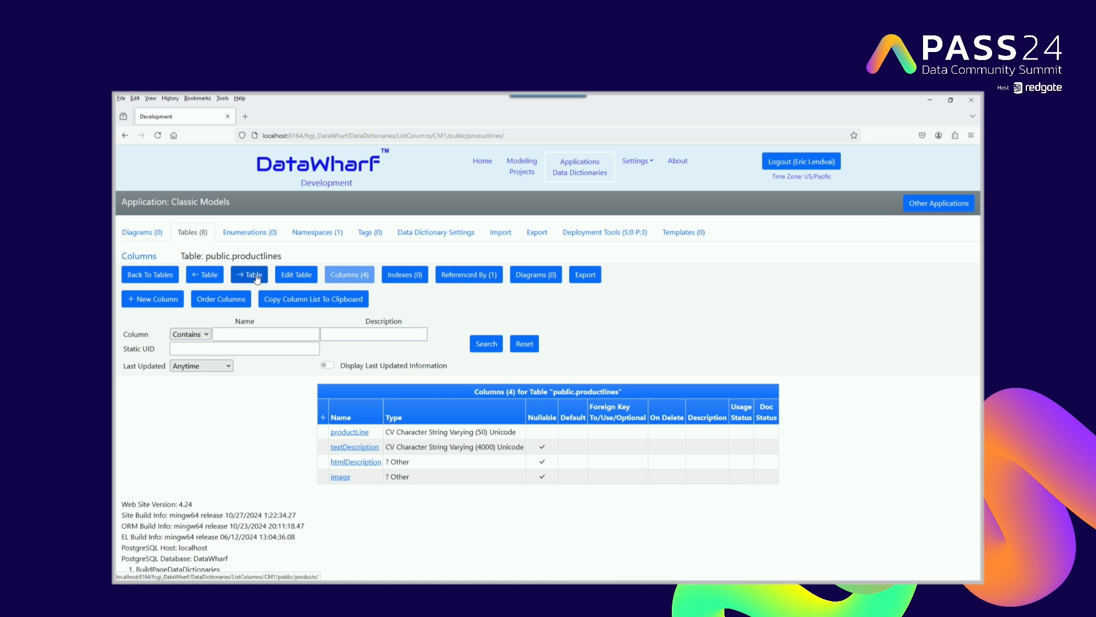
click(323, 419)
text(pk)
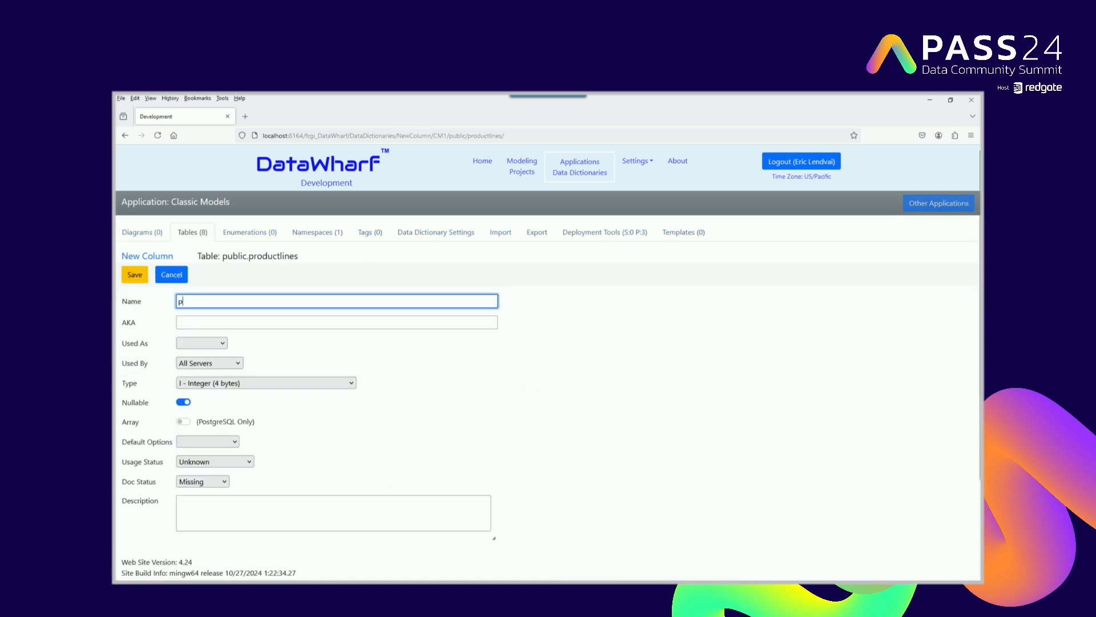
click(199, 342)
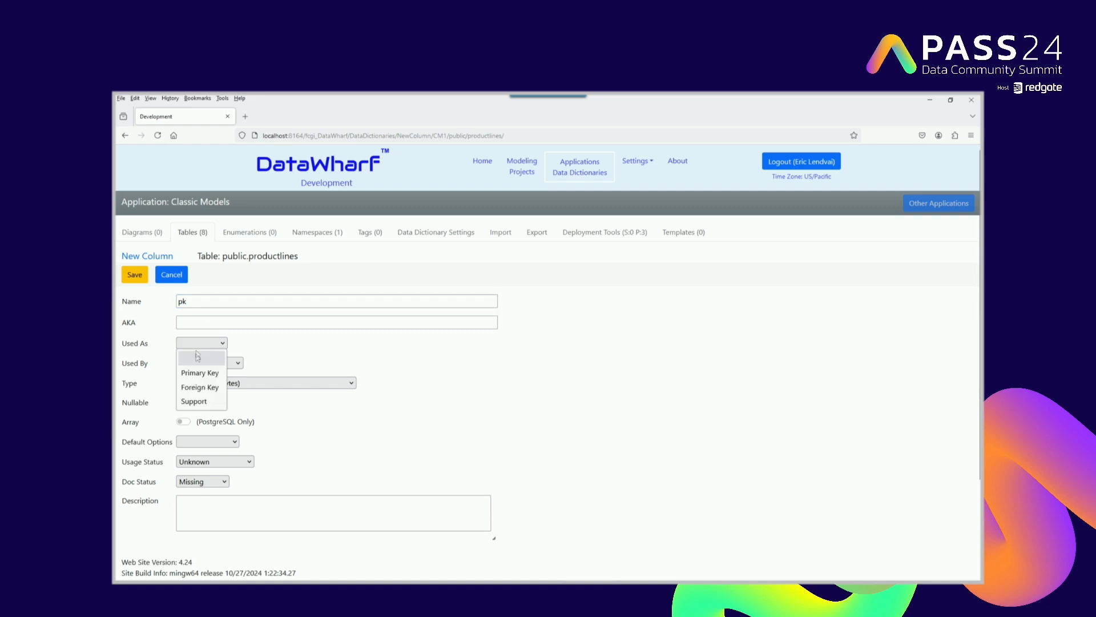
click(194, 370)
click(141, 275)
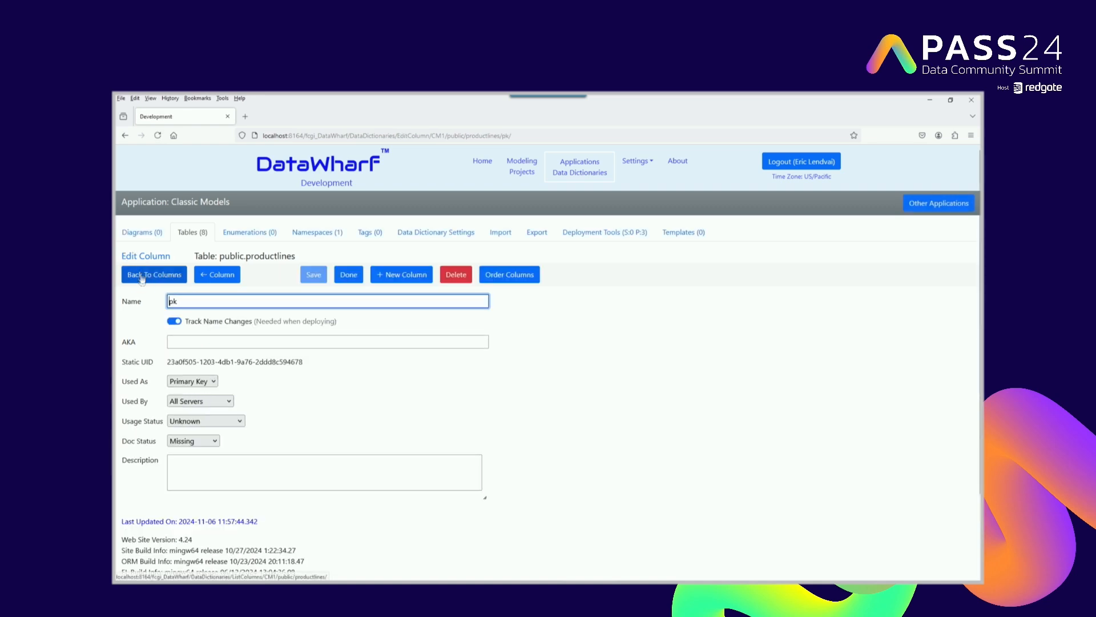
click(144, 275)
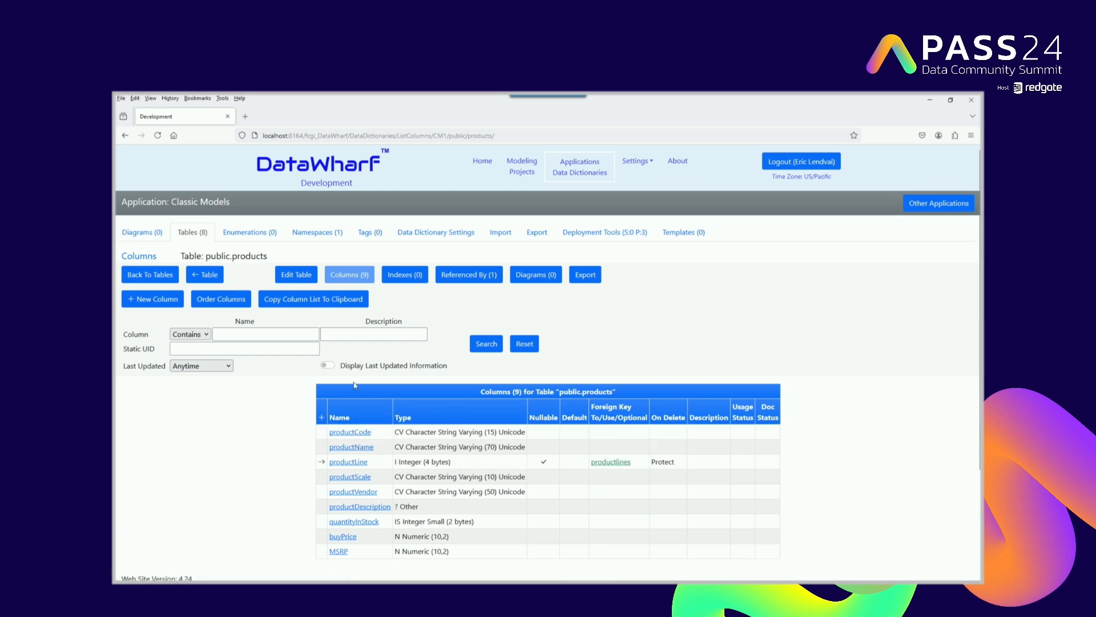
Add a column named pk to the products table, used as Primary Key, save it, and return to the table list
click(321, 418)
text(pk)
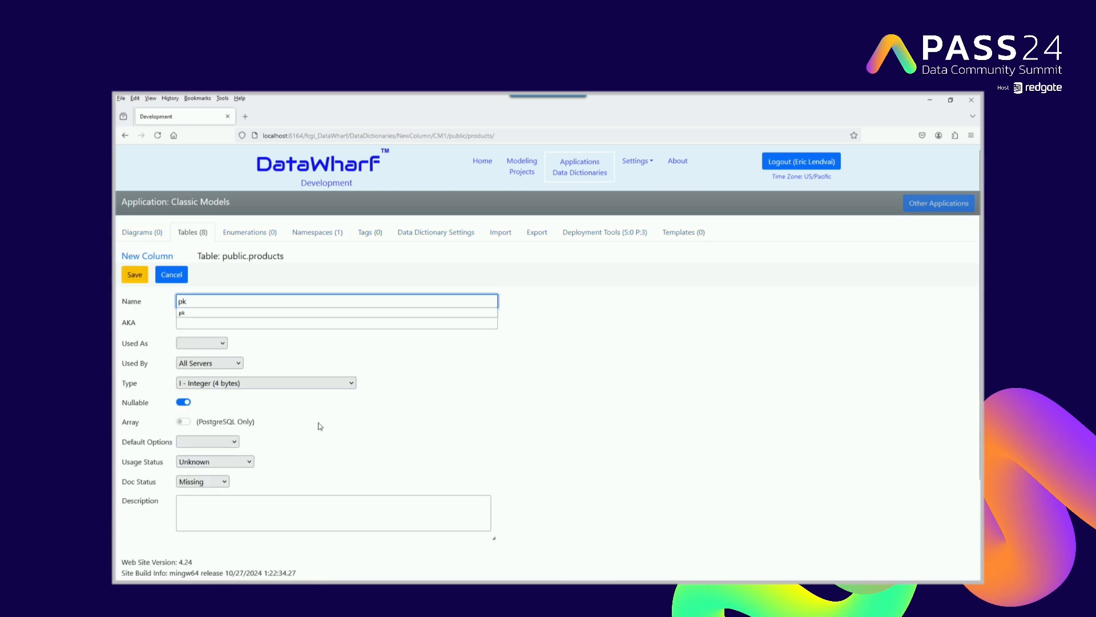
click(212, 345)
click(200, 372)
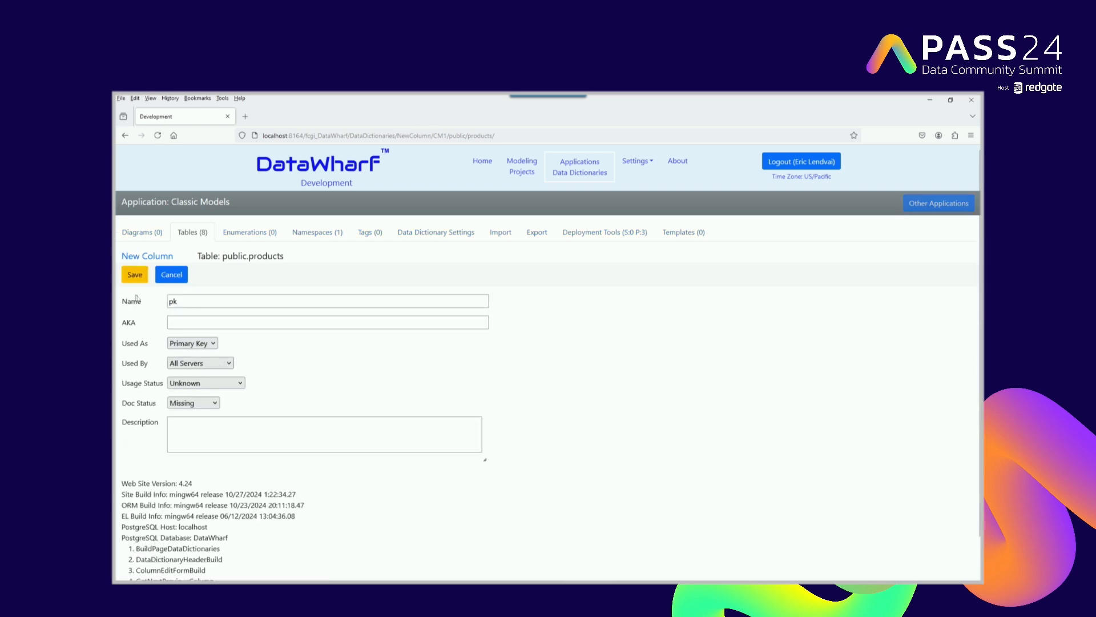
click(137, 274)
click(158, 276)
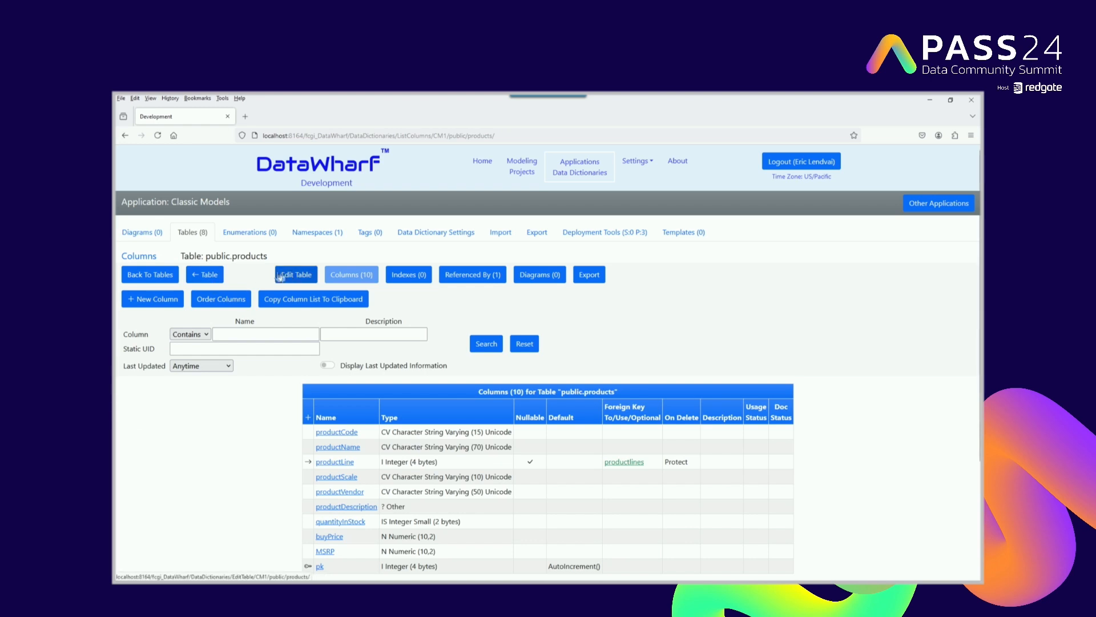
click(151, 275)
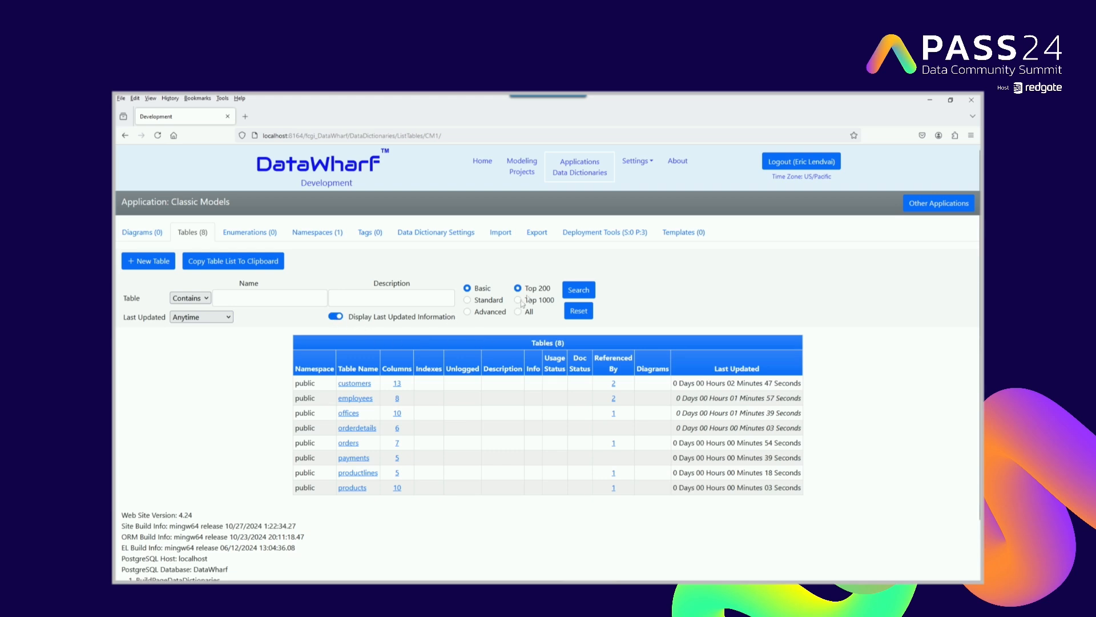
Generate the deployment script for localhost PostgreSQL (Personal) - Namespace: public and review its SQL statements
click(603, 235)
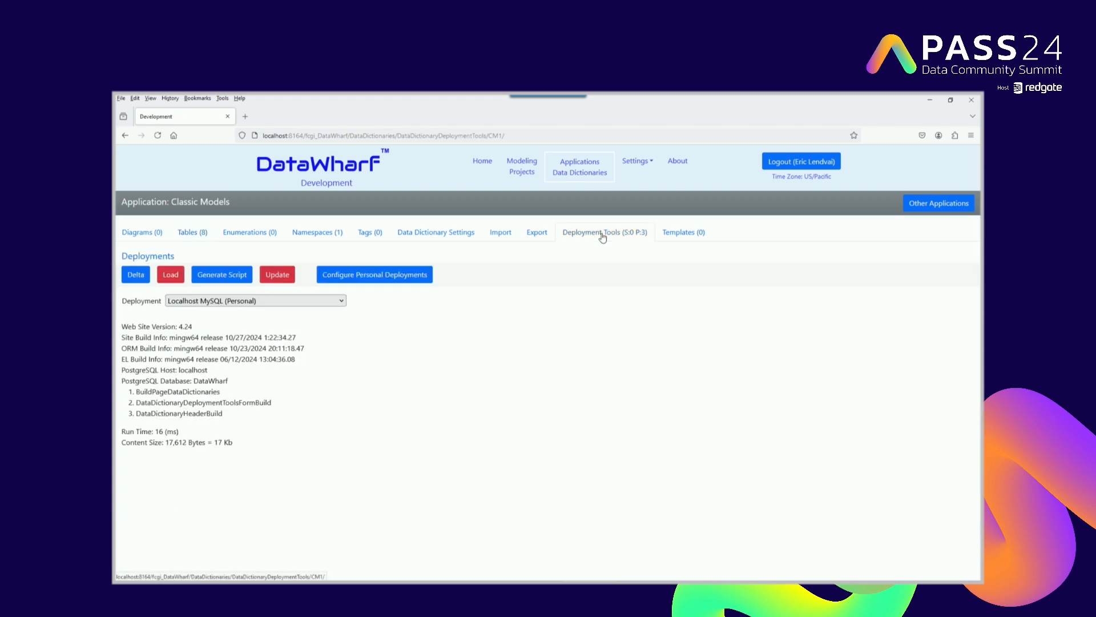
click(263, 301)
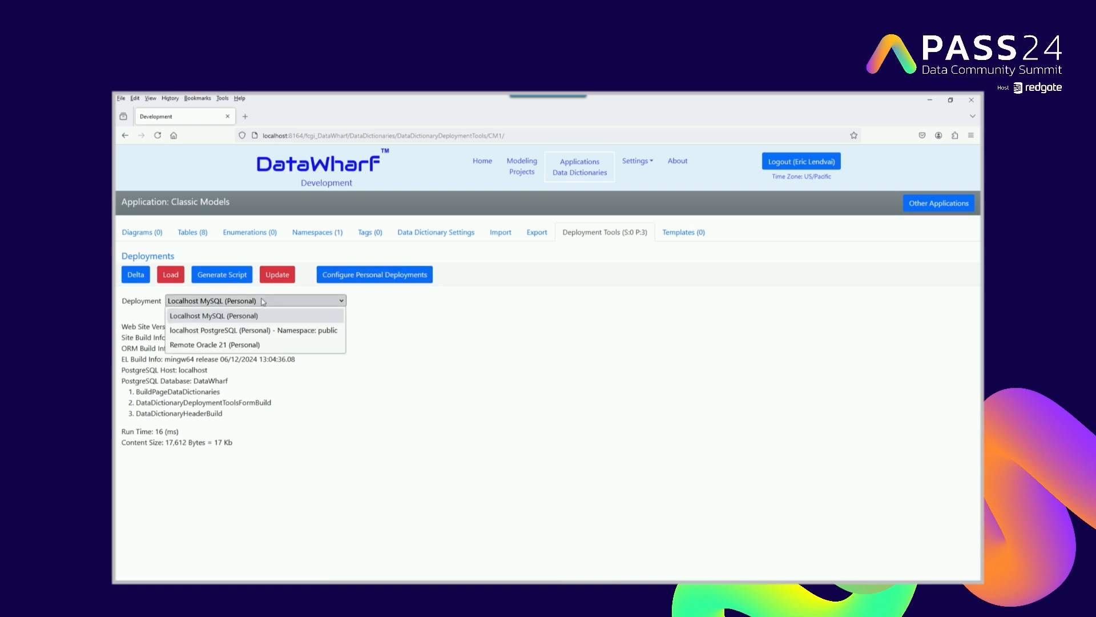
click(255, 331)
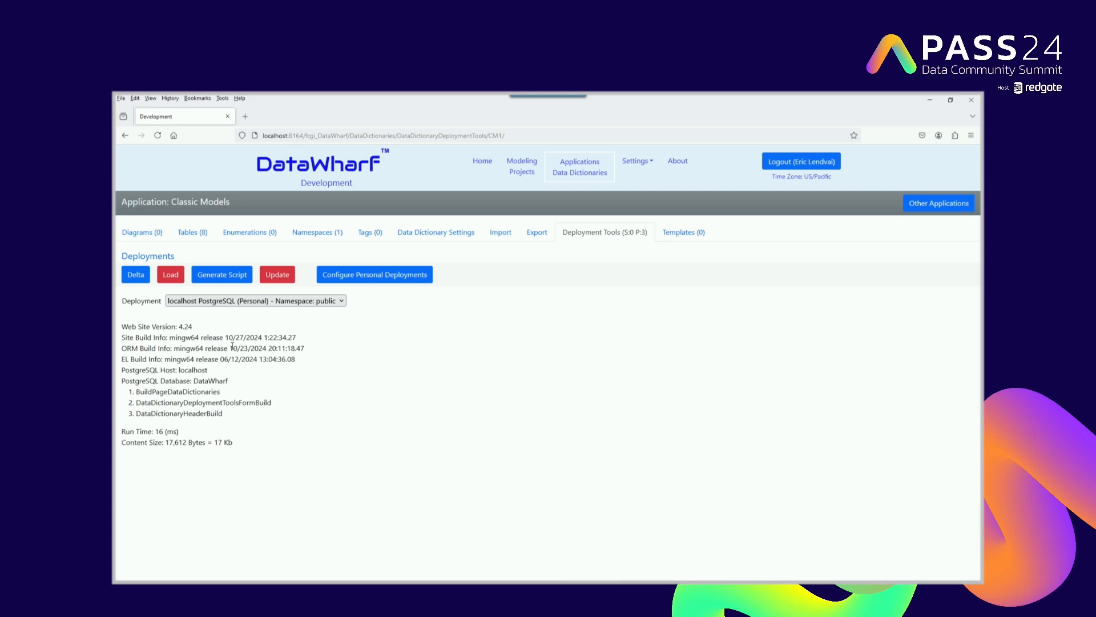
click(219, 274)
scroll(356, 377, down, 2)
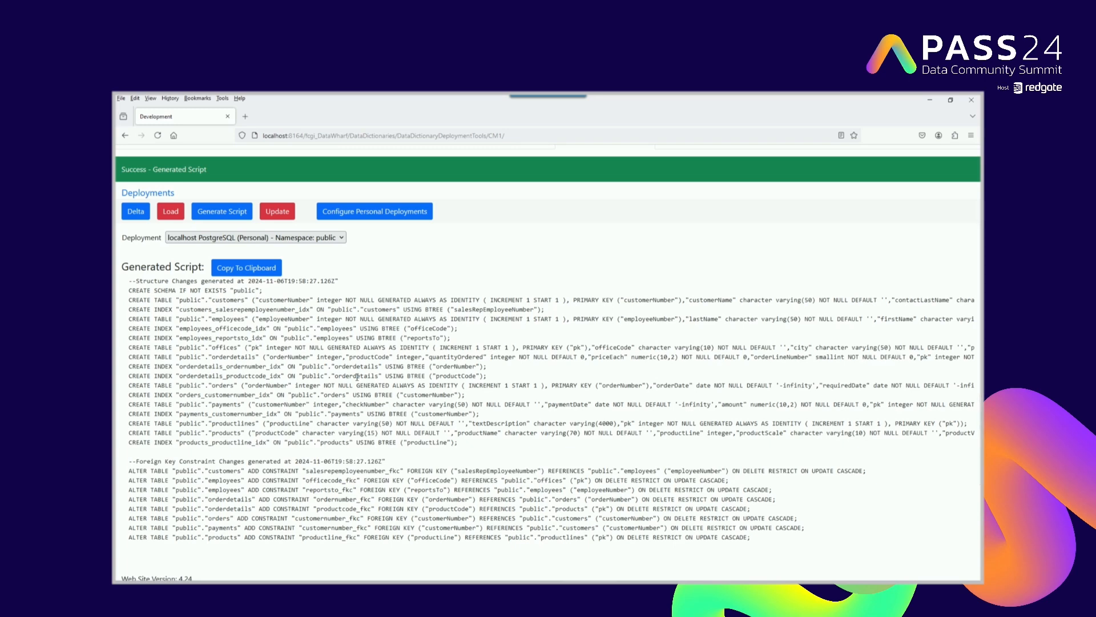
drag(269, 292, 198, 292)
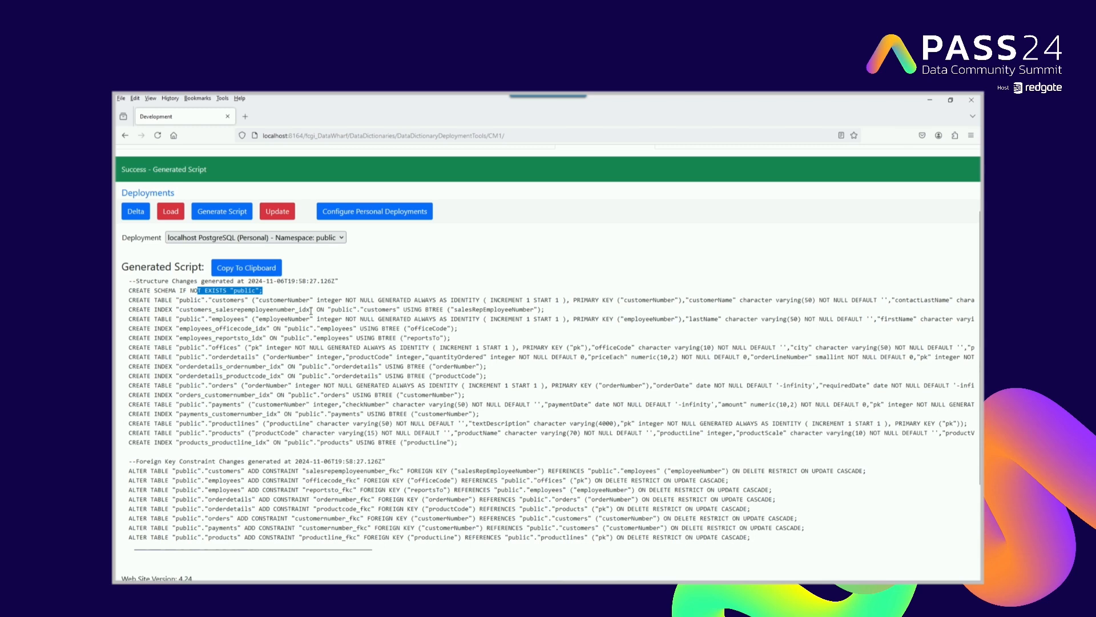
key(ctrl+plus)
key(ctrl+plus)
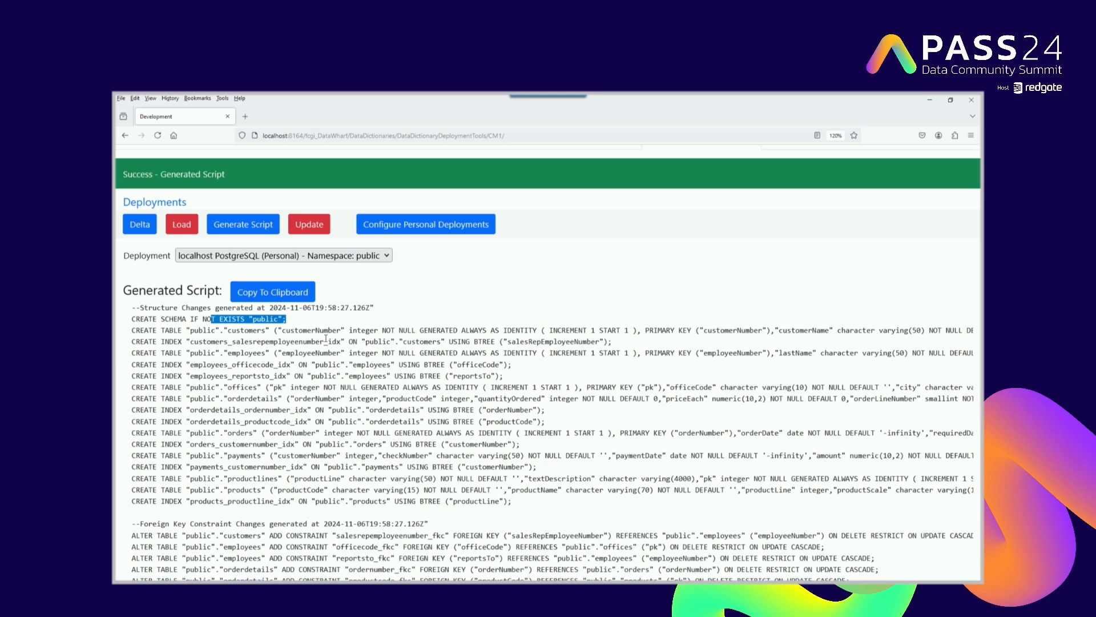
key(ctrl+minus)
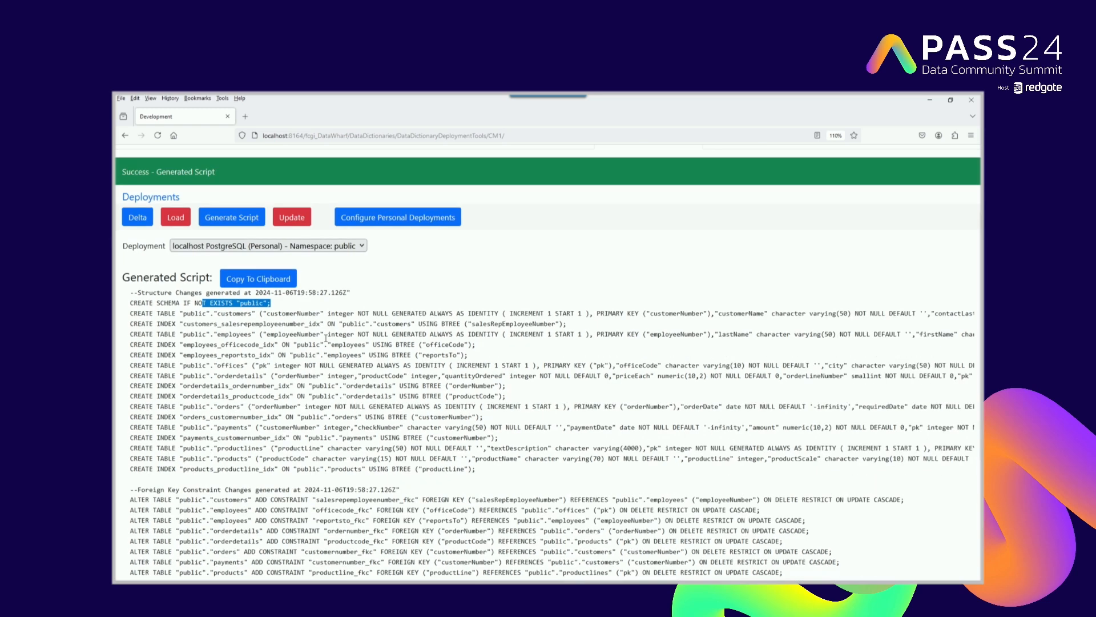
key(ctrl+minus)
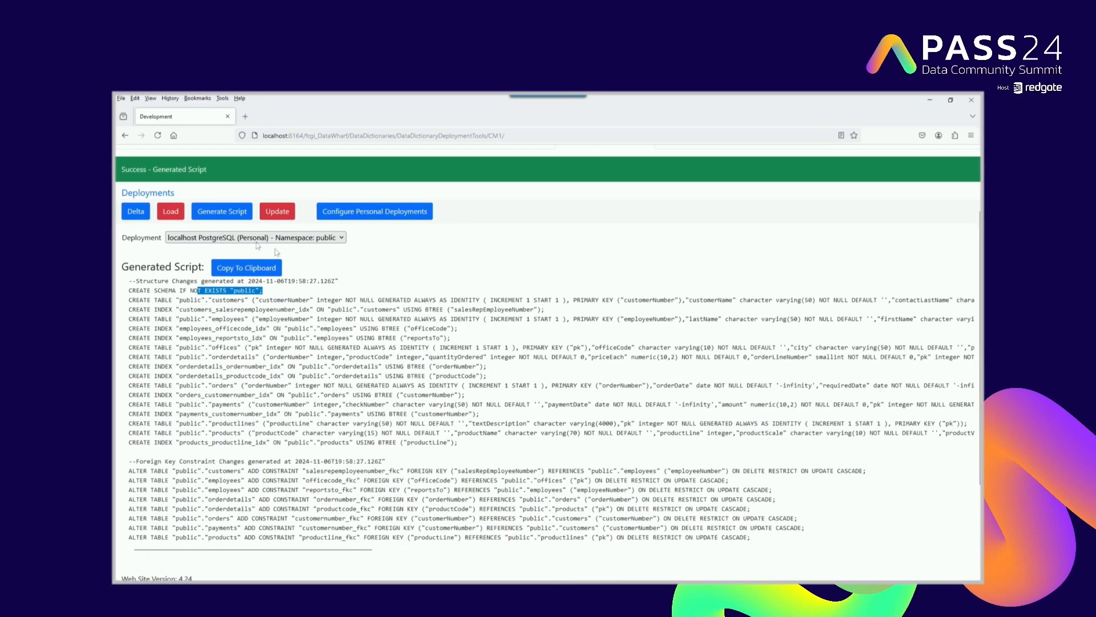
Update the localhost PostgreSQL deployment with the data dictionary's structure and confirm the migration
click(287, 214)
click(623, 240)
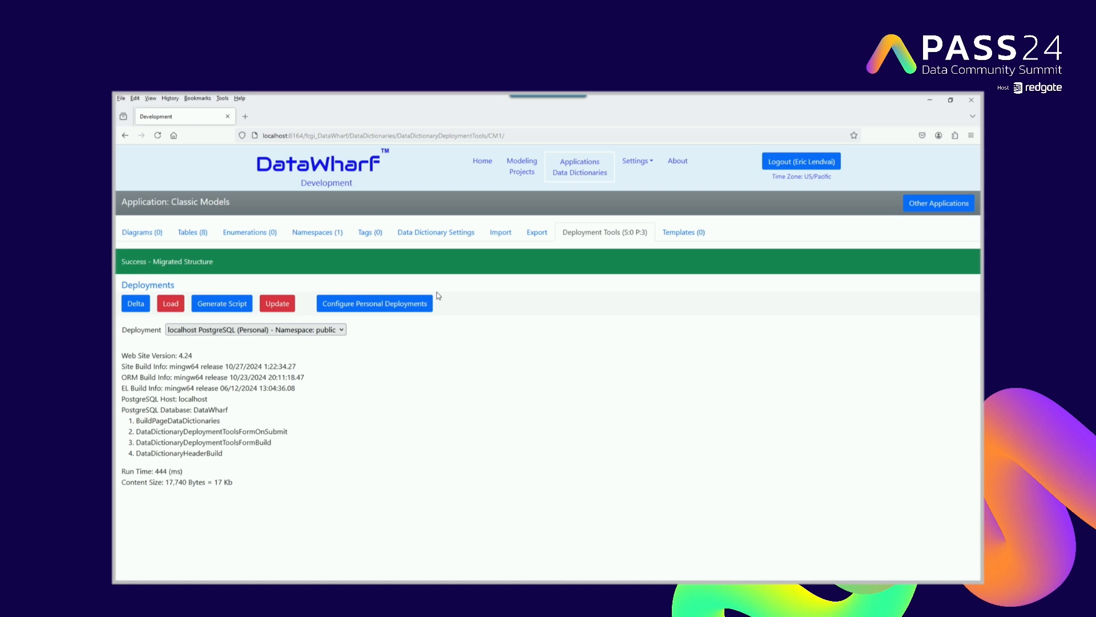
Open the localhost PostgreSQL personal deployment configuration and examine its connection settings and the server type options
click(377, 308)
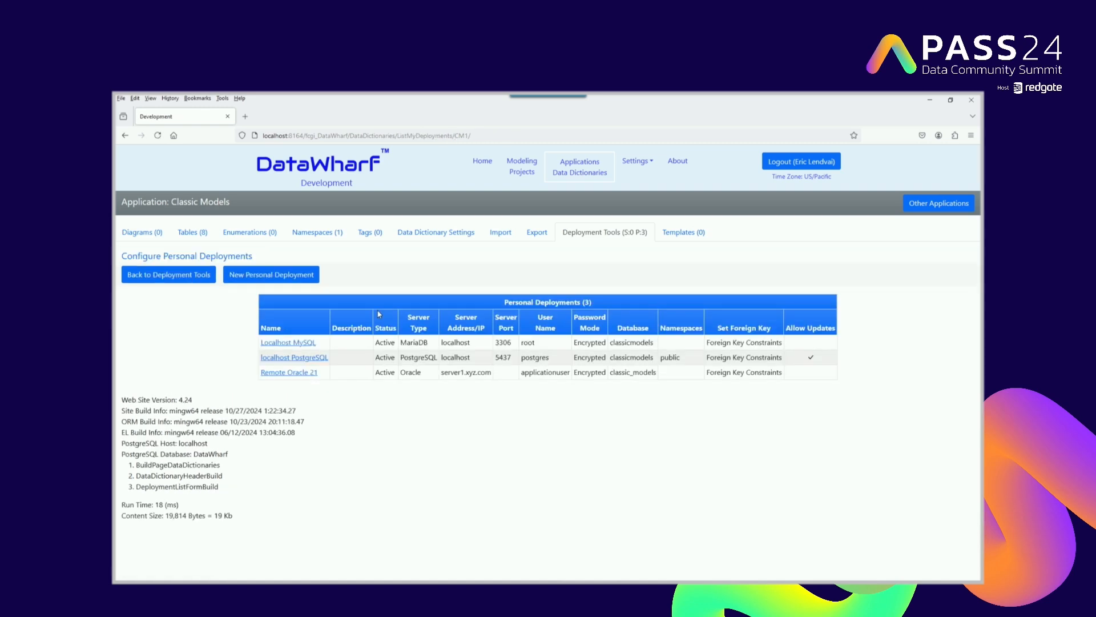
click(308, 358)
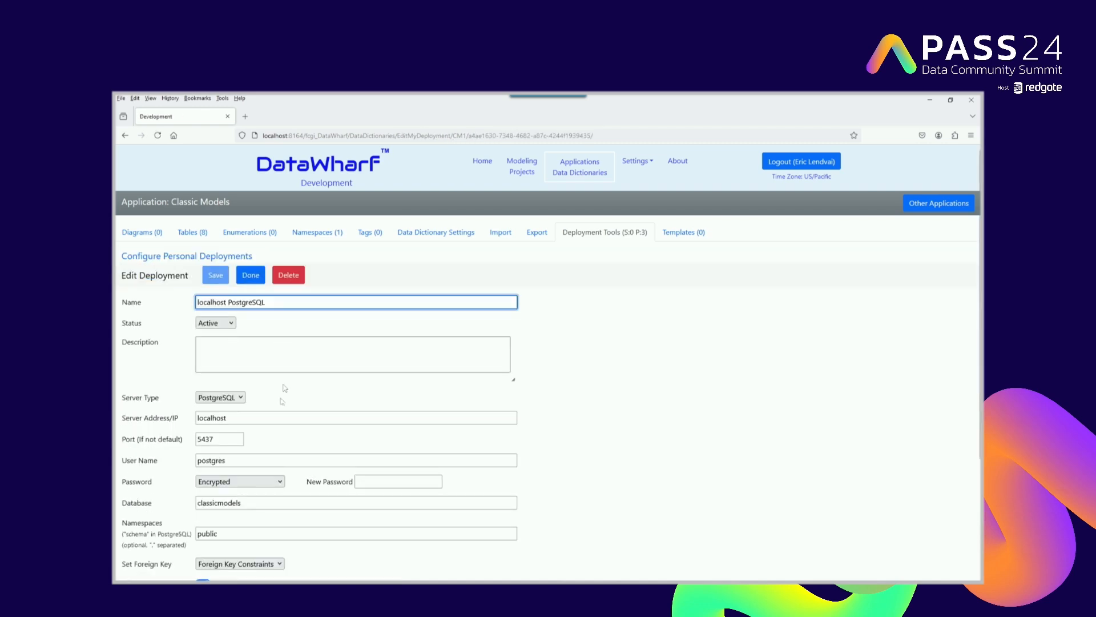
scroll(269, 500, down, 3)
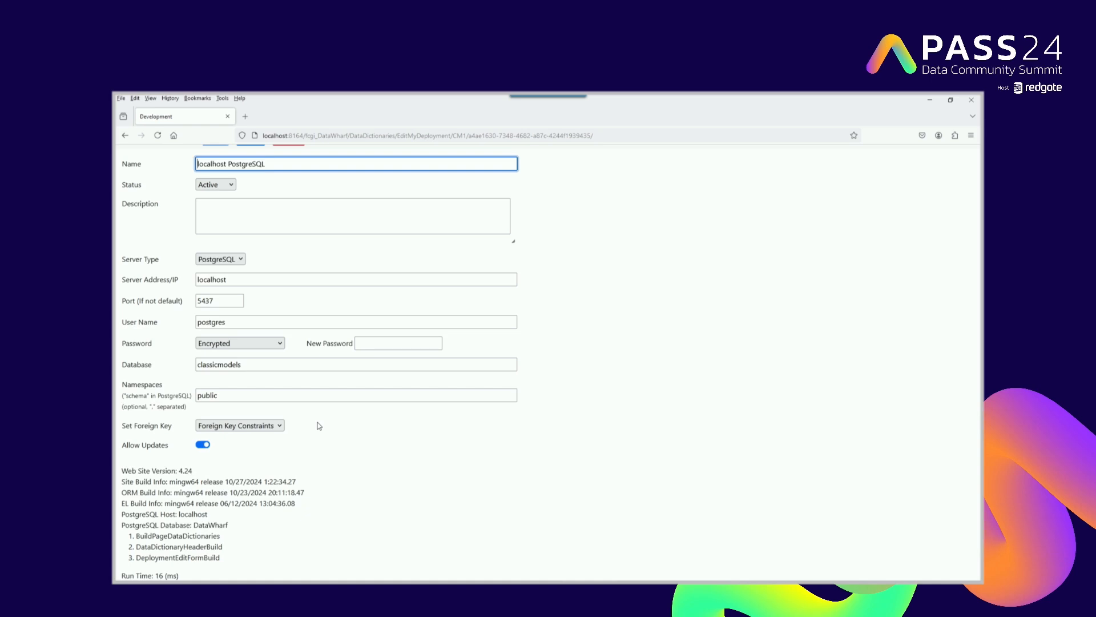
scroll(345, 406, up, 3)
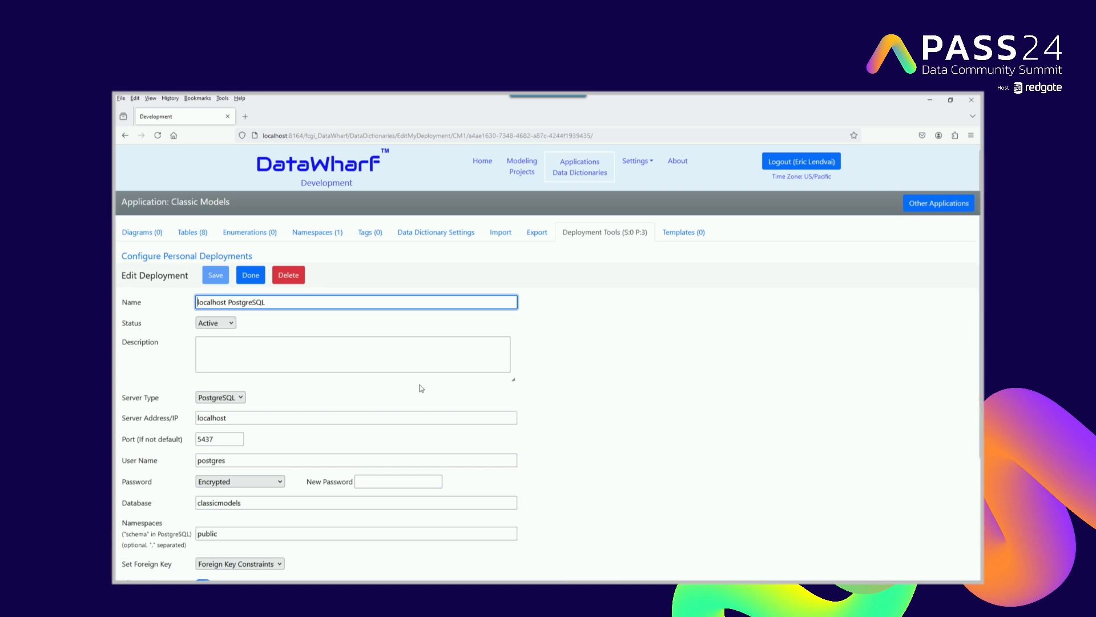
click(242, 397)
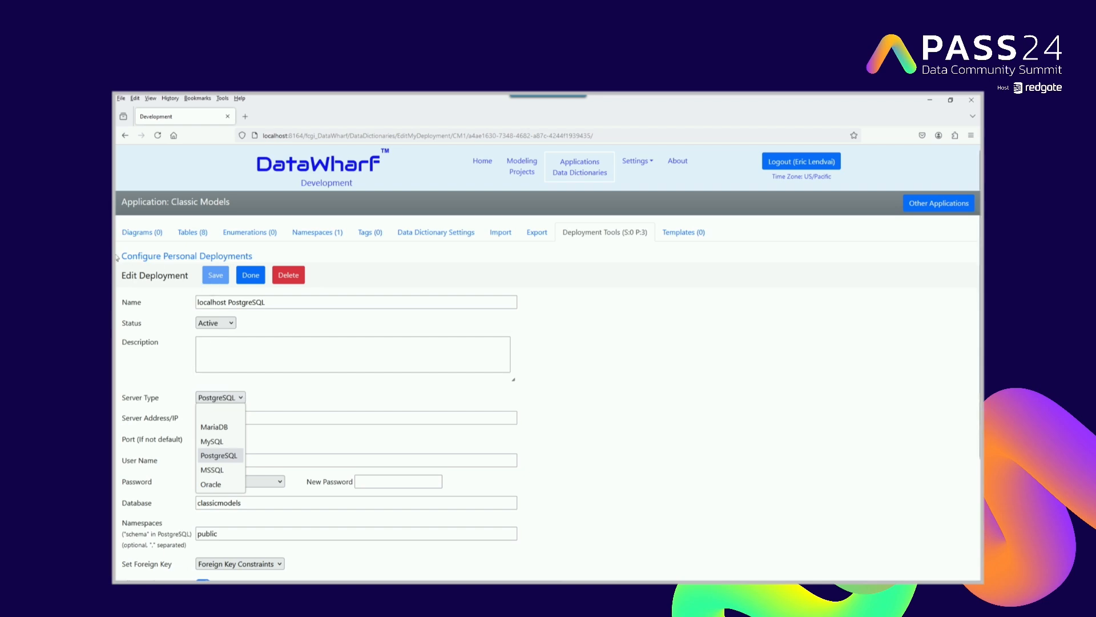
Run an advanced search of the tables for those with columns of type Other
click(196, 234)
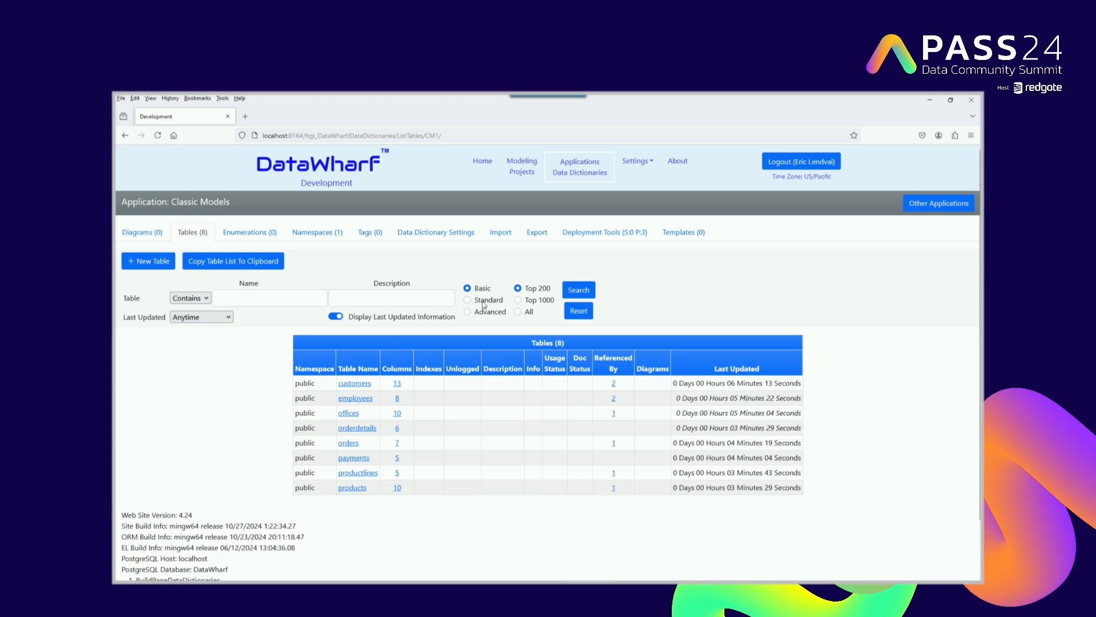
click(468, 312)
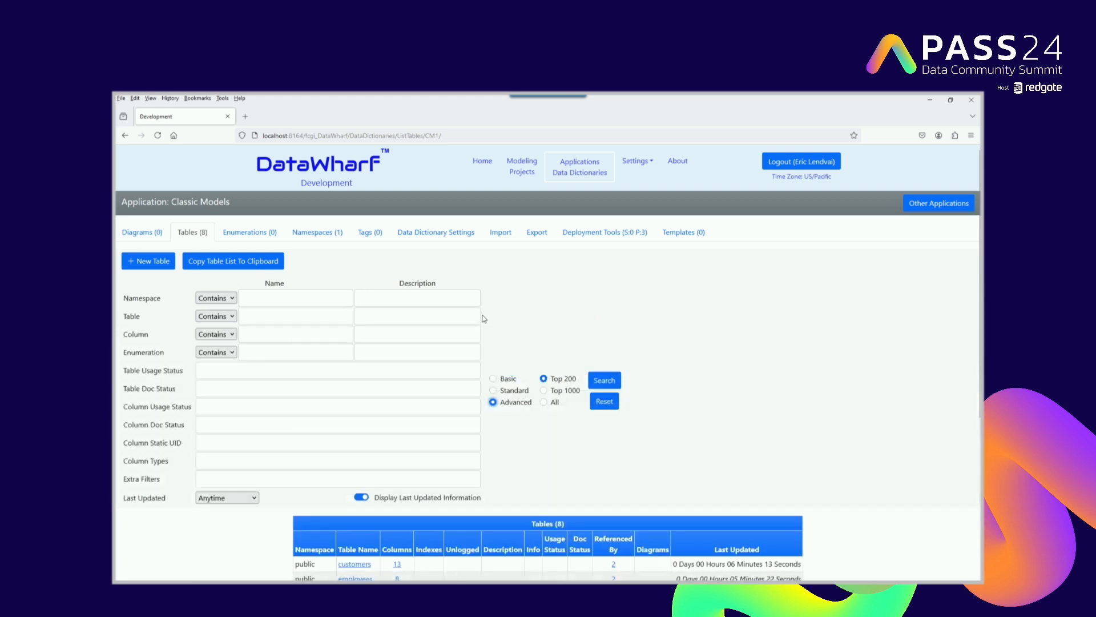
click(211, 461)
scroll(214, 480, down, 5)
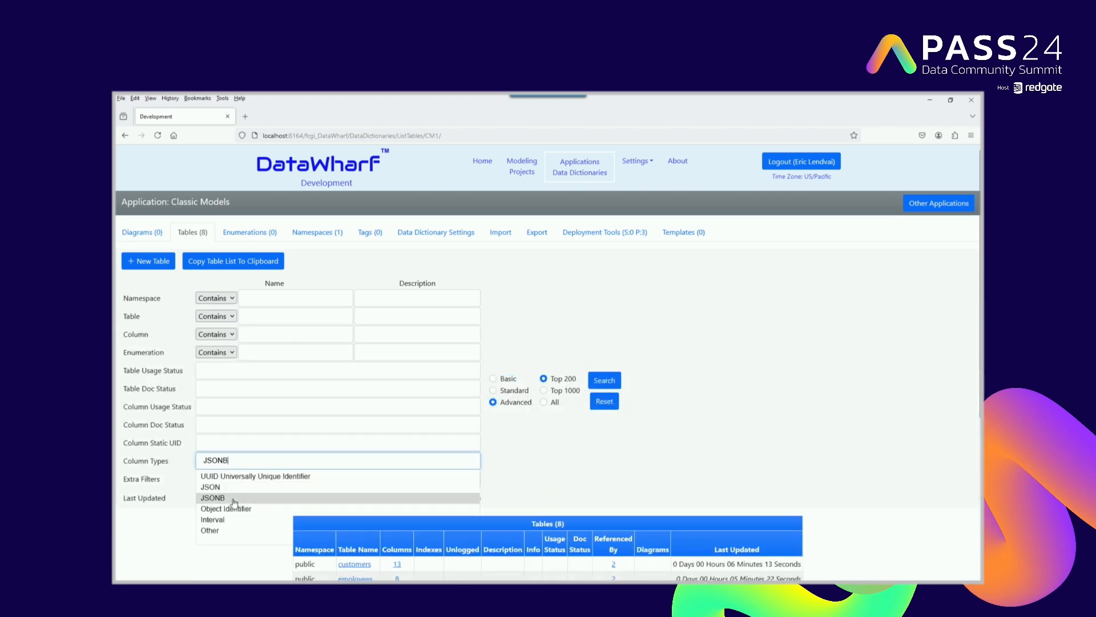
click(210, 531)
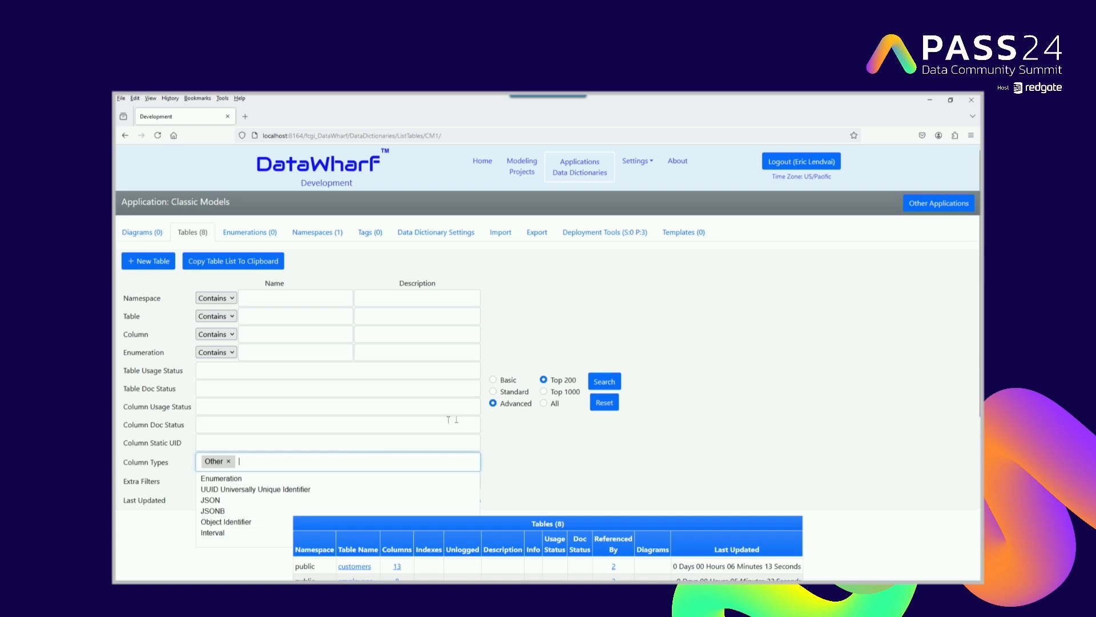
click(599, 382)
scroll(600, 394, down, 3)
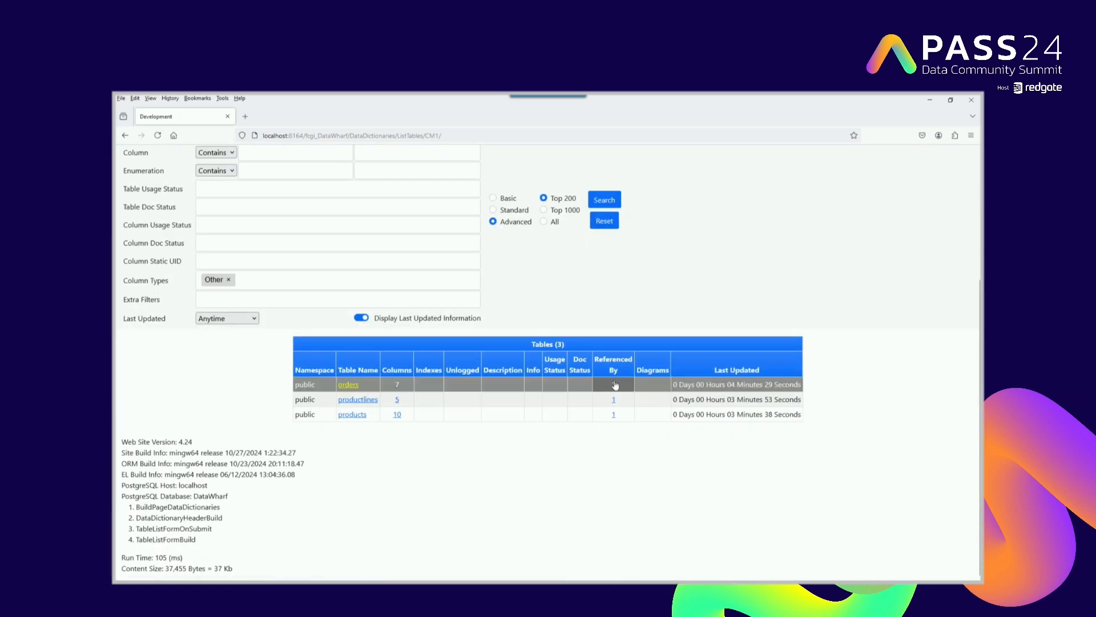
Open the products table's column list from the search results, examine the column types, and reset the column search
click(398, 415)
scroll(408, 417, down, 1)
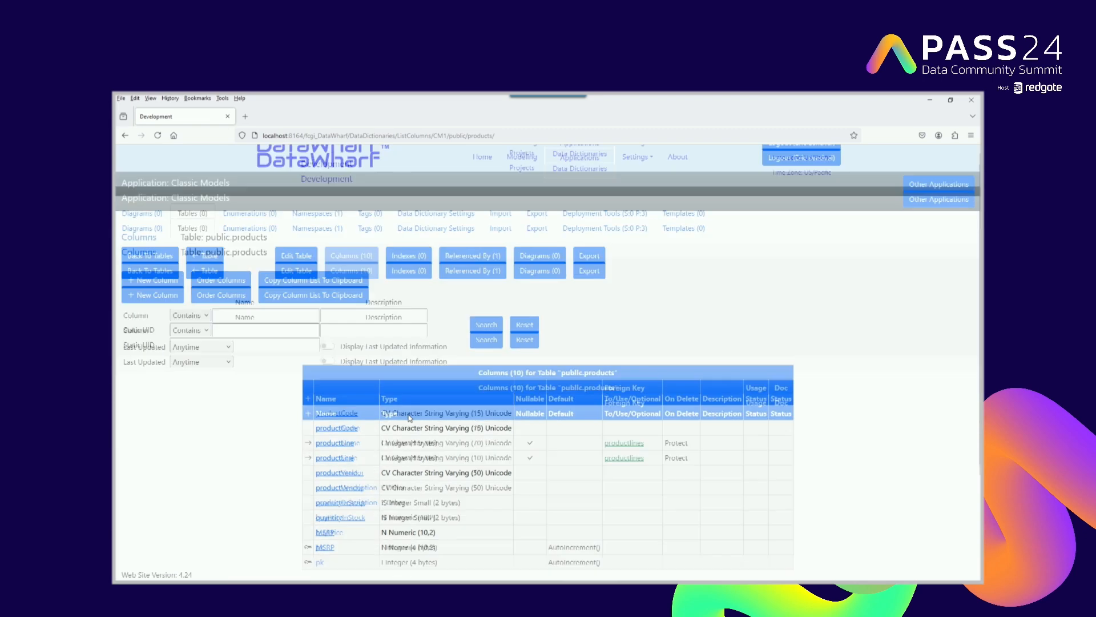
scroll(409, 418, down, 2)
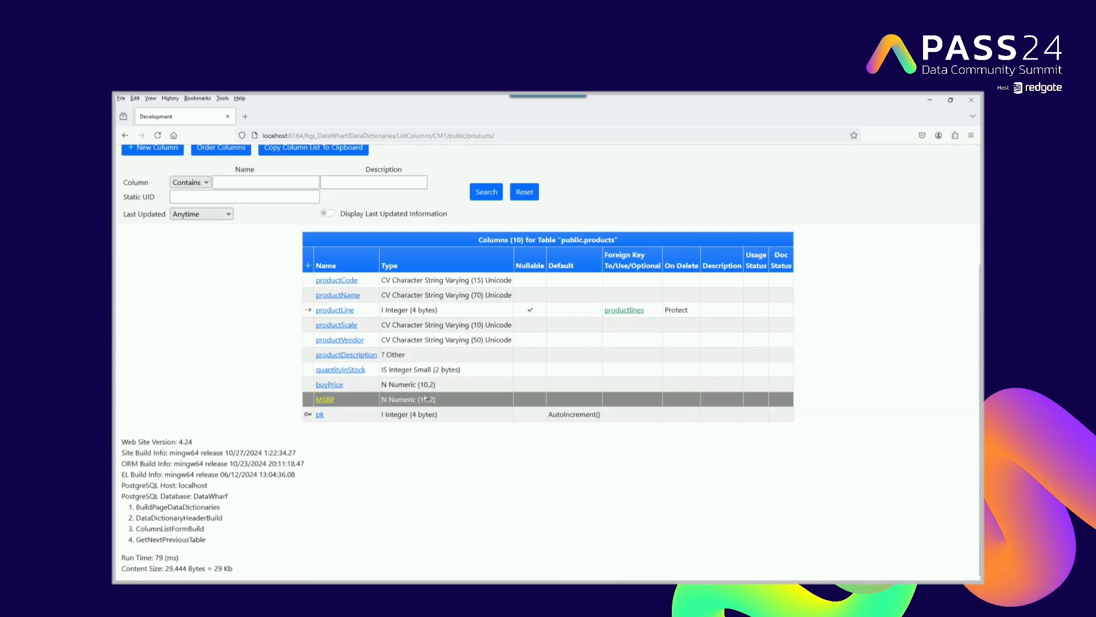
scroll(362, 357, up, 3)
scroll(351, 336, down, 3)
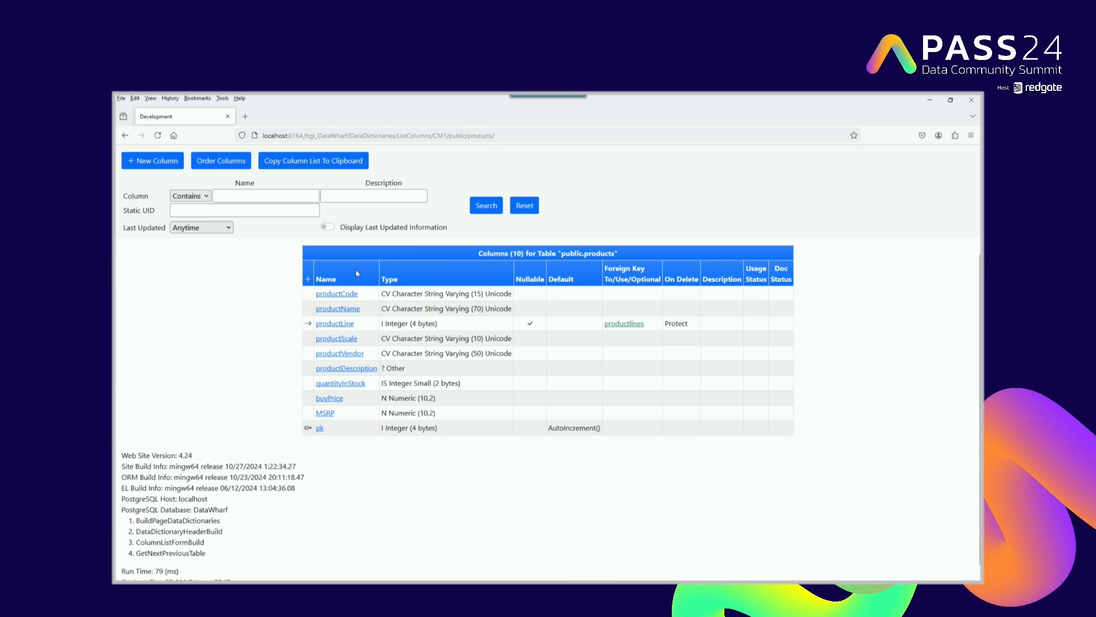
click(530, 209)
scroll(282, 229, up, 2)
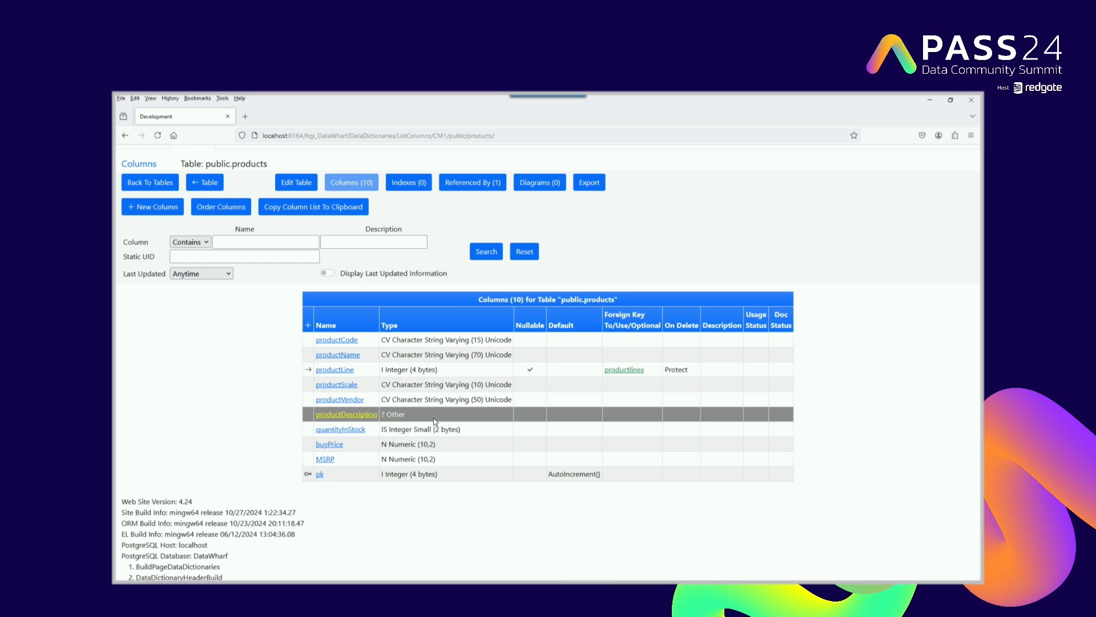
scroll(490, 370, up, 3)
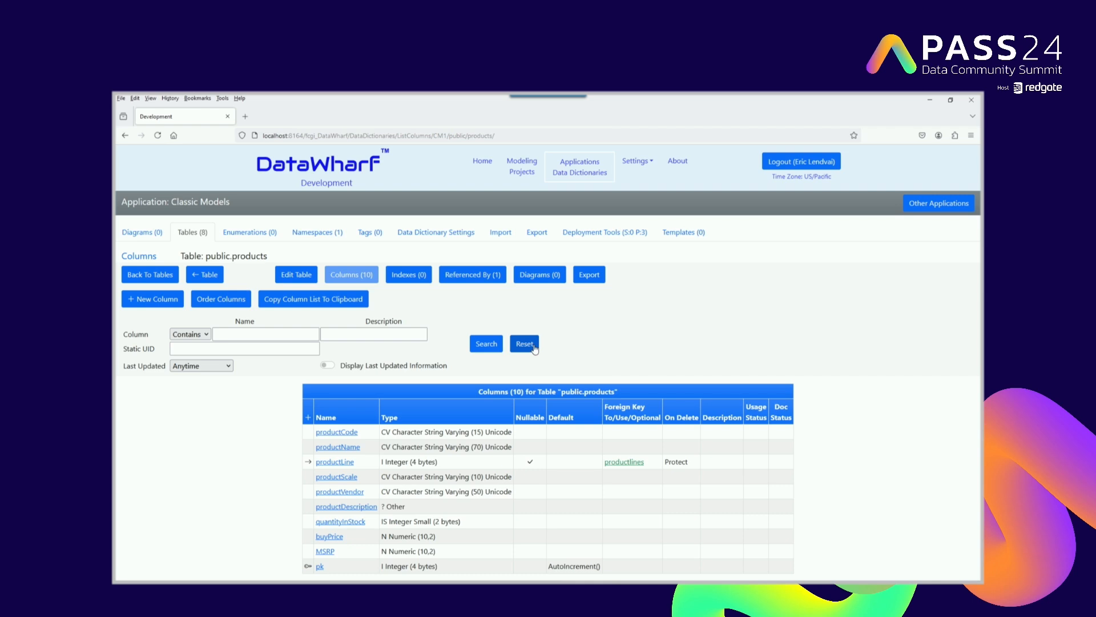
click(534, 346)
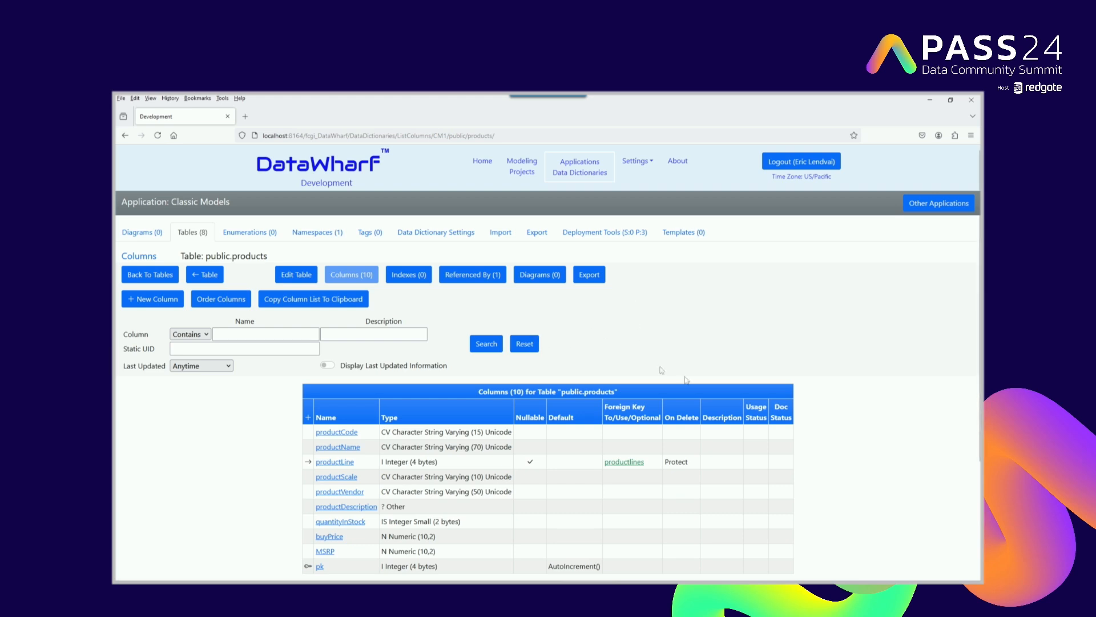
Switch to pgAdmin 4, refresh the classicmodels schemas, expand the public schema's tables, and select customers
mouse_move(812, 562)
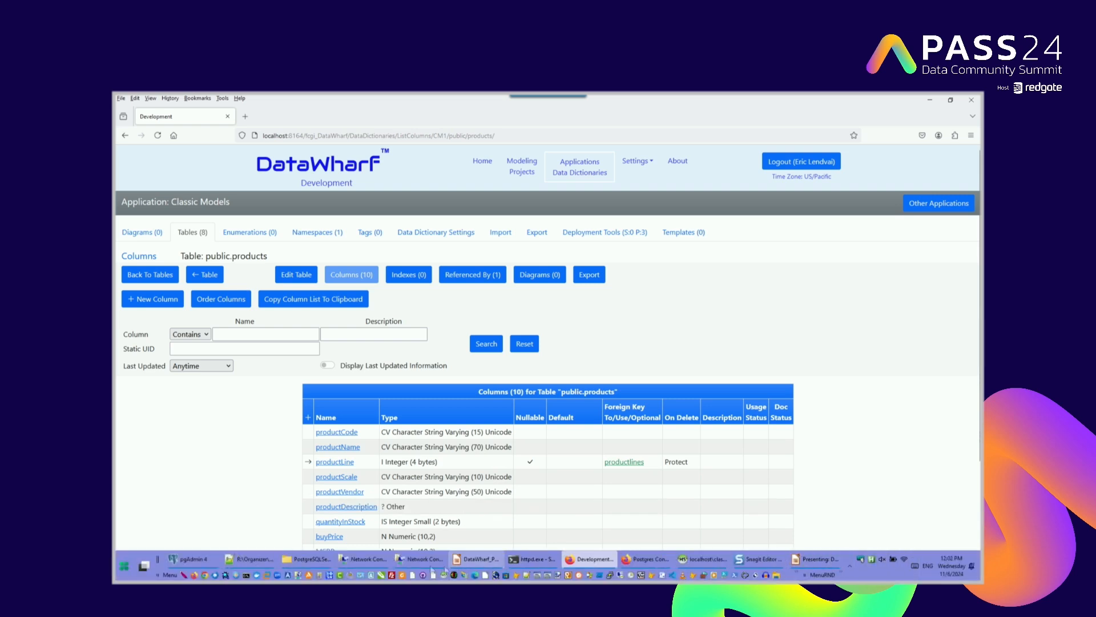
click(188, 559)
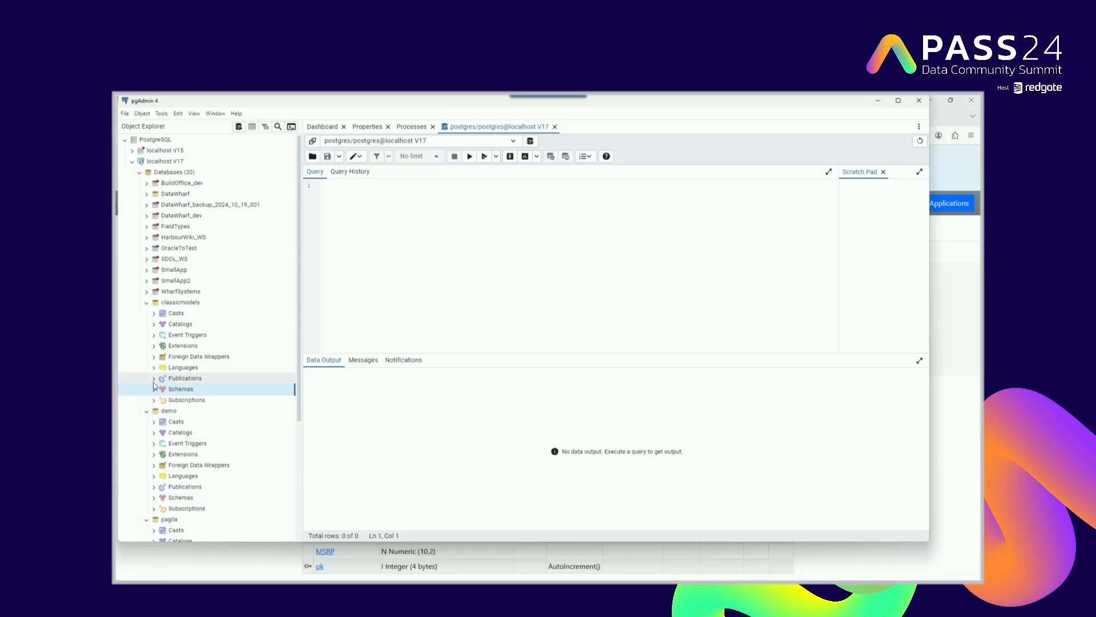
right_click(169, 390)
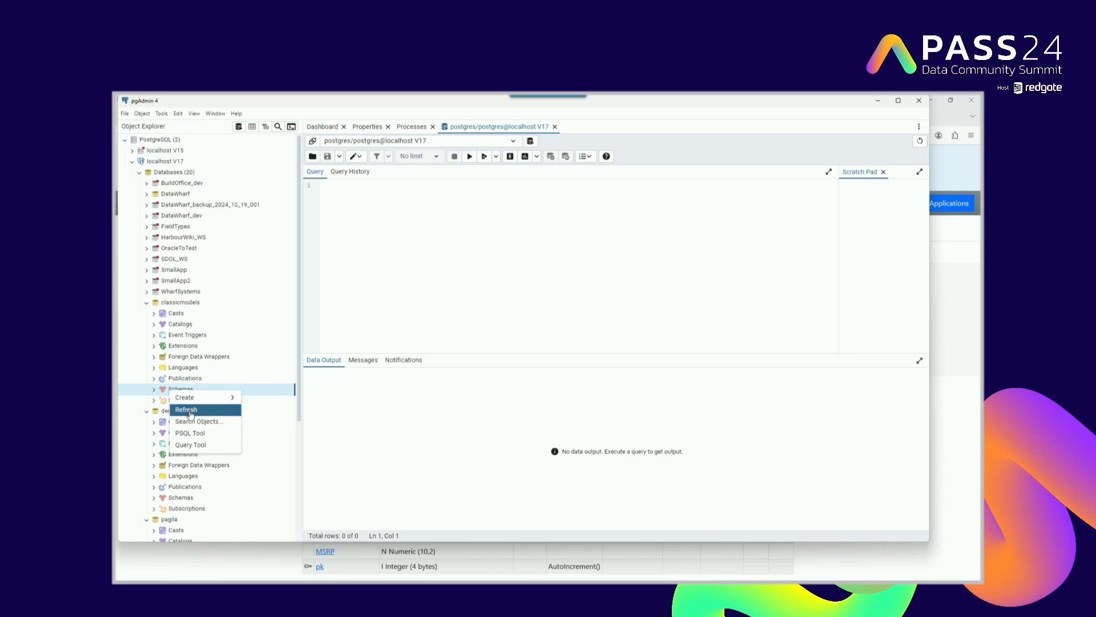
click(189, 410)
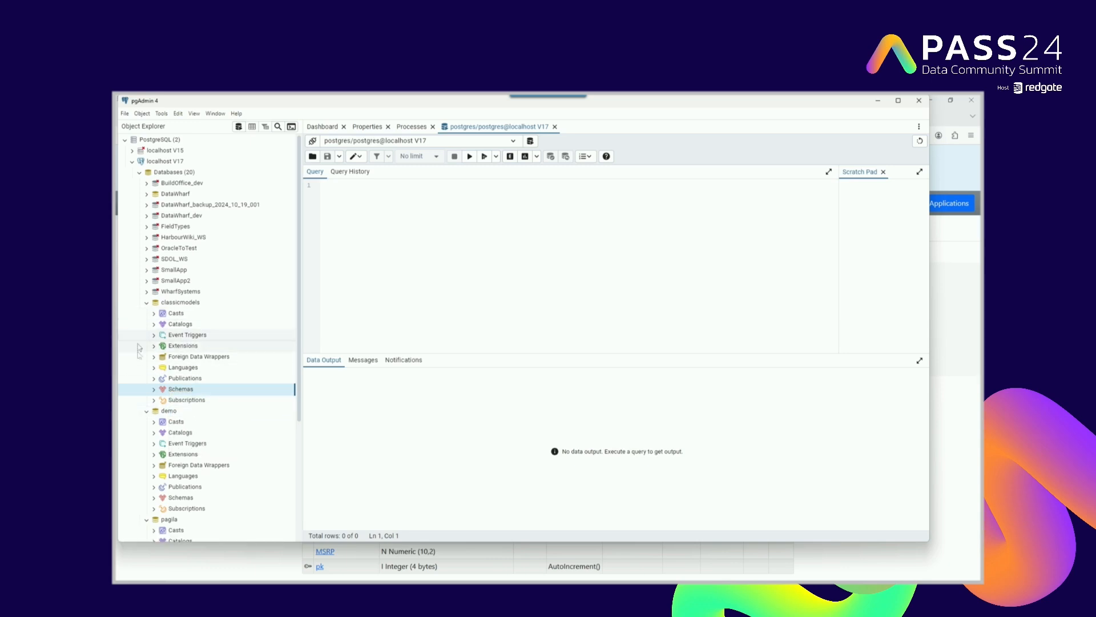
click(153, 391)
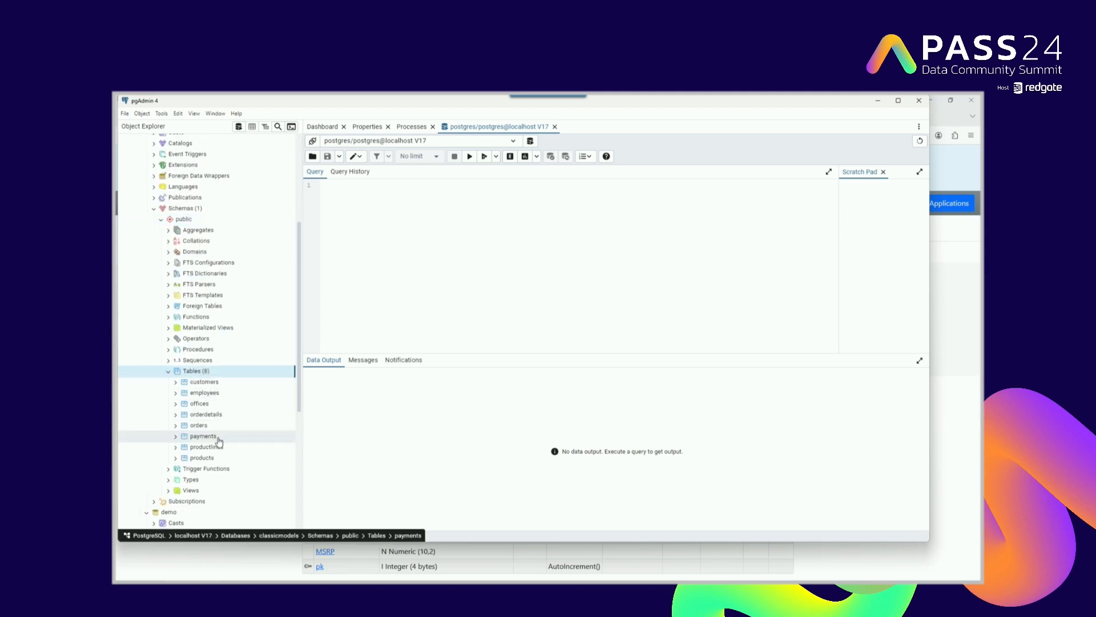
click(187, 384)
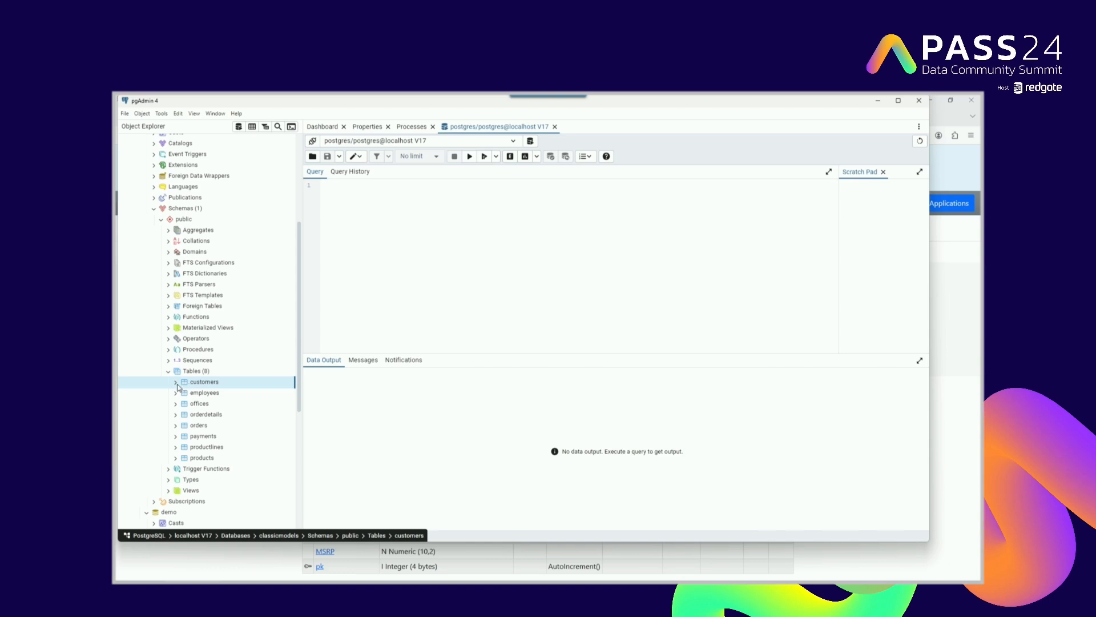
Expand the customers table's contents in pgAdmin, and switch back to DataWharf to set the Classic Models table search to Basic
click(176, 383)
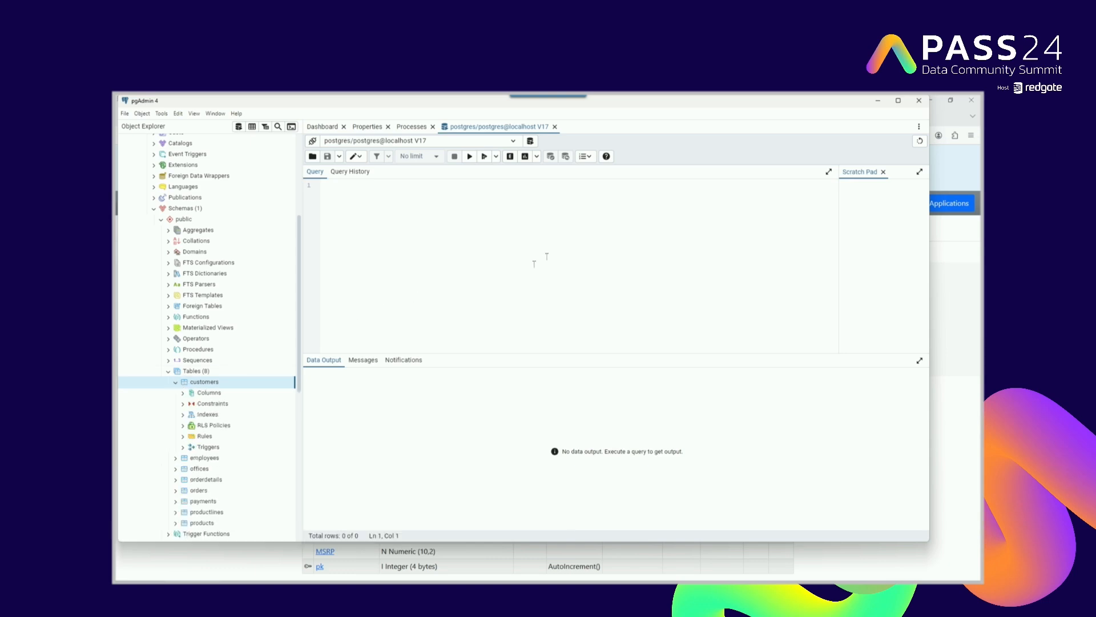
click(878, 101)
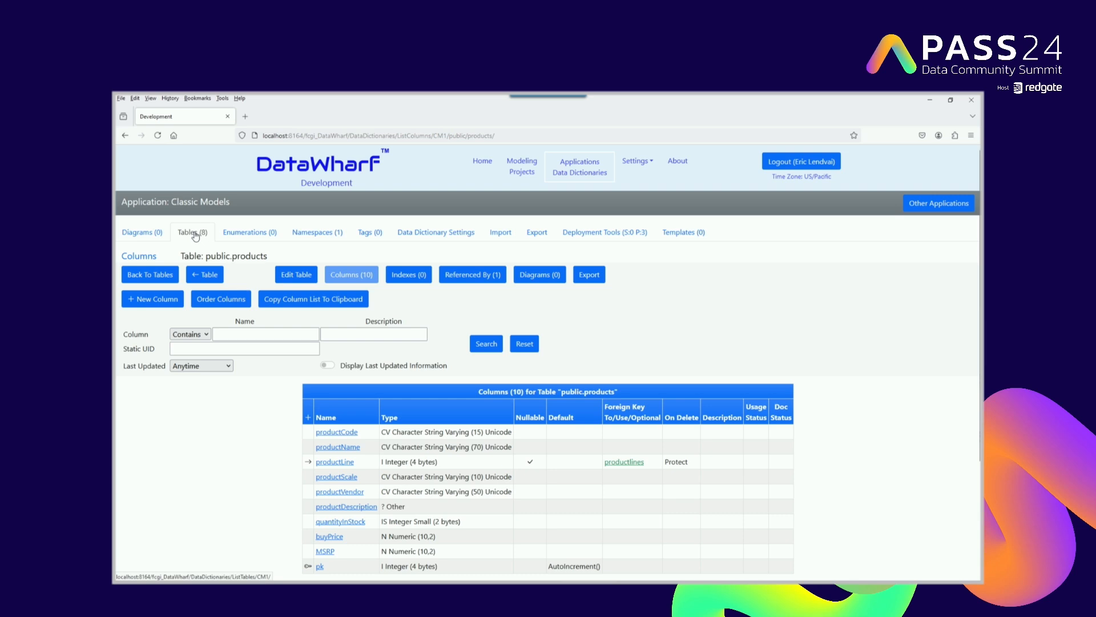
click(195, 235)
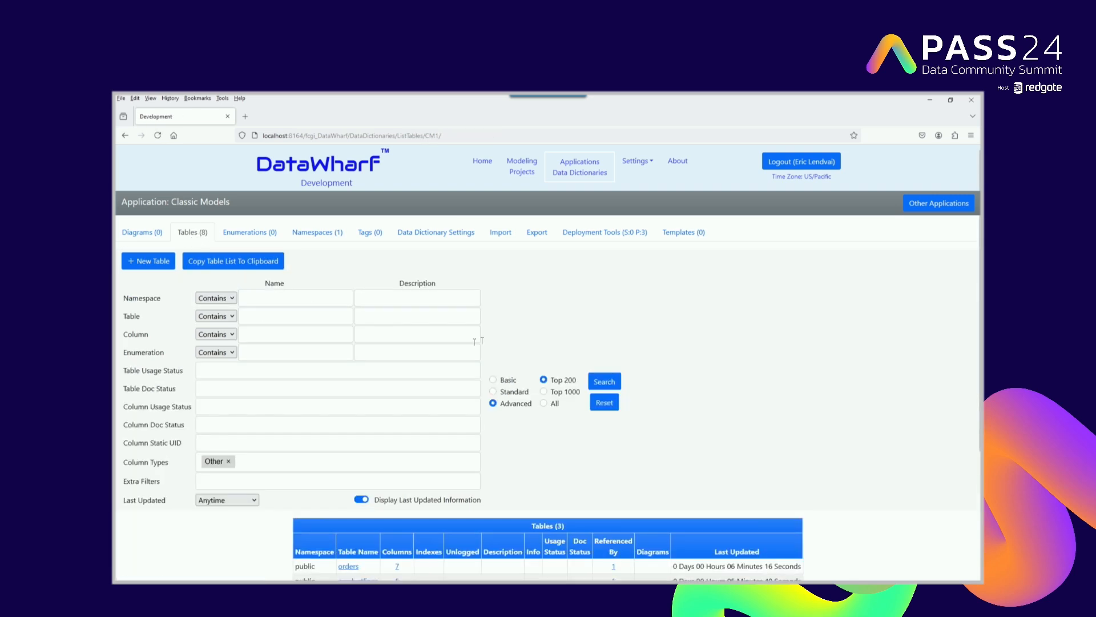
click(493, 380)
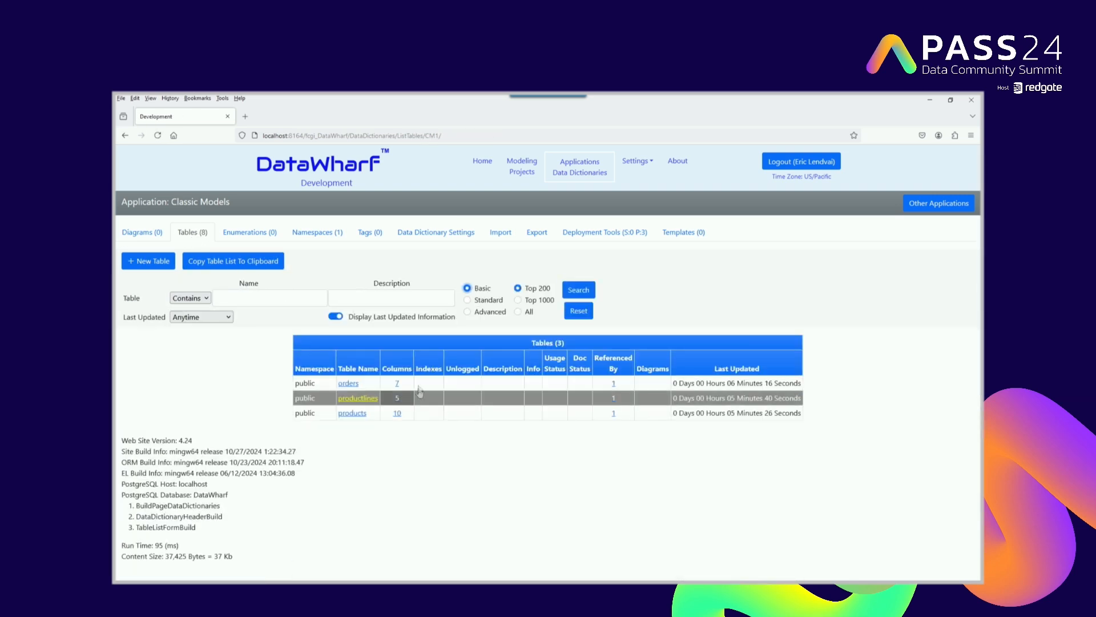
Look at the DataWharf application's table list, and open the Classic Models diagram from the data dictionaries list
click(577, 172)
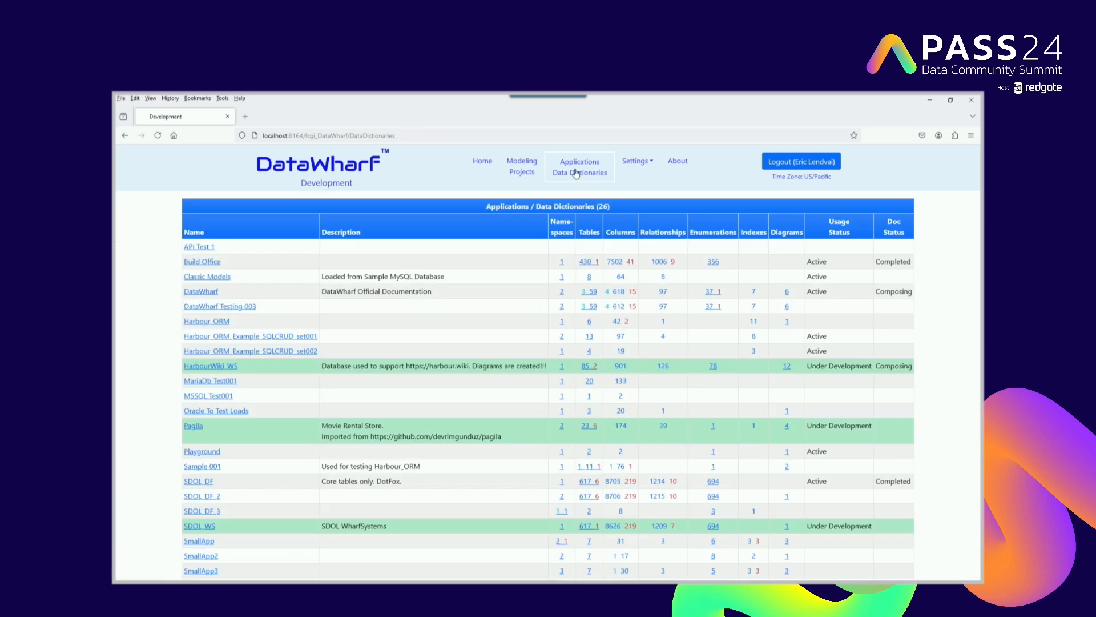
click(206, 291)
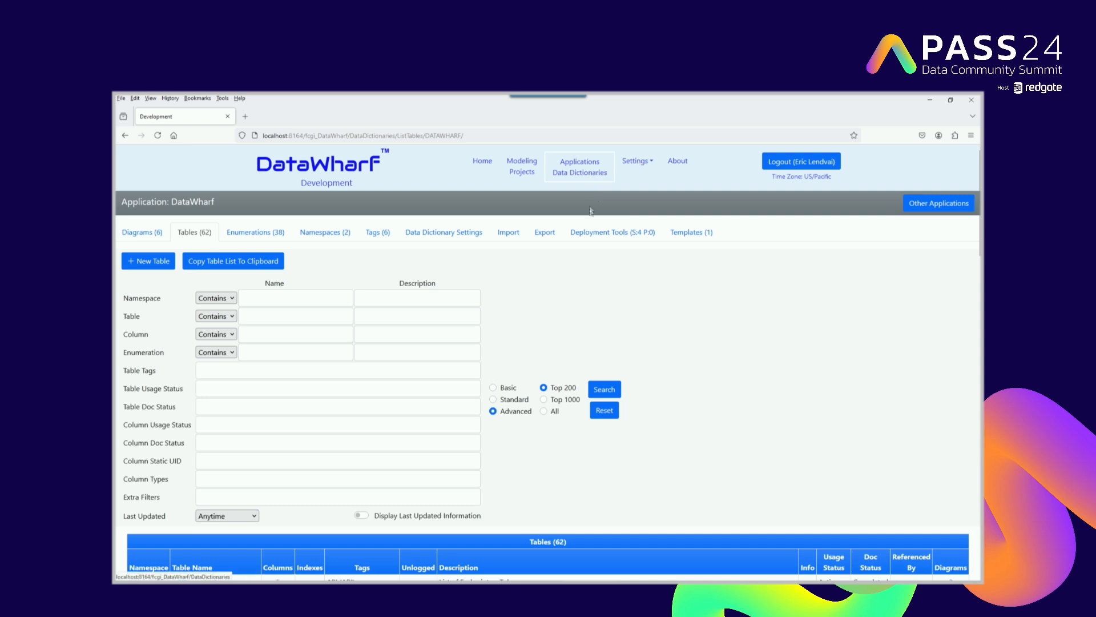
click(591, 170)
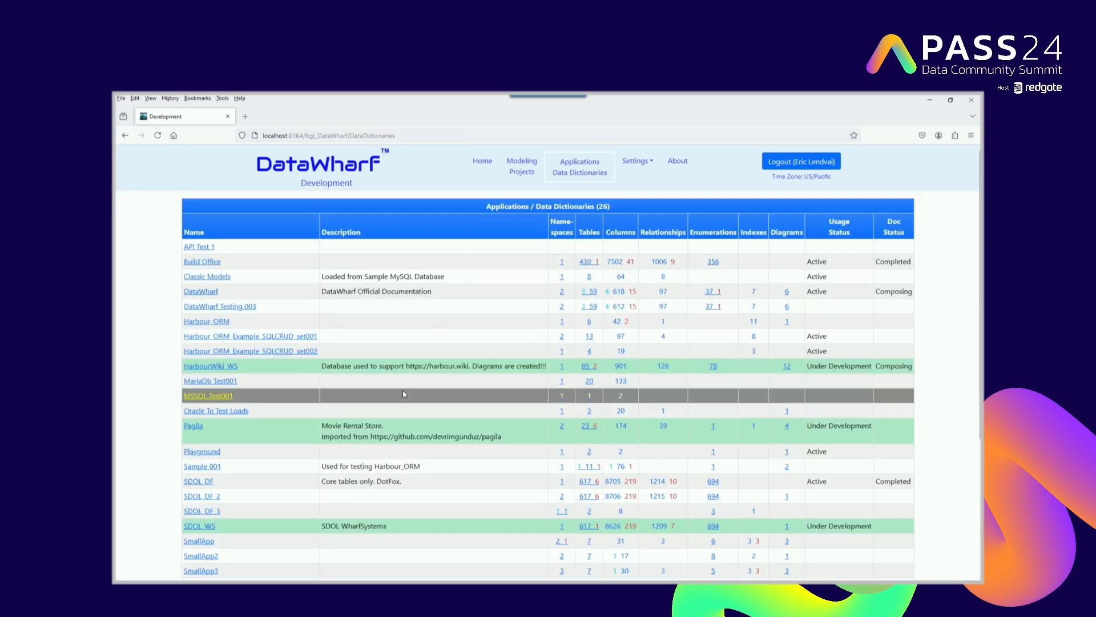
click(200, 278)
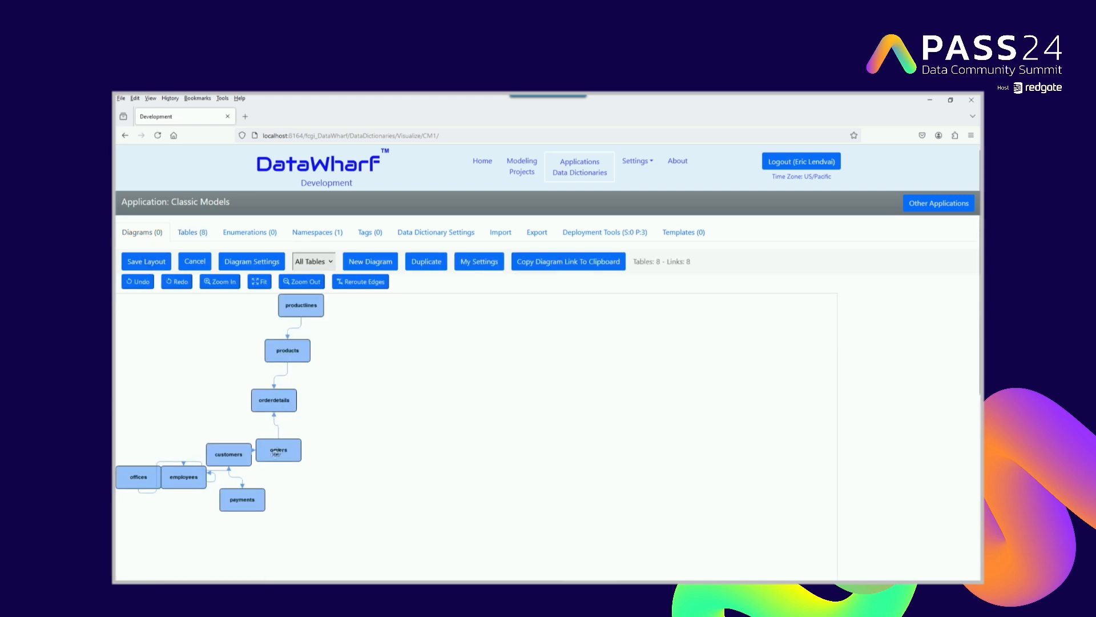
Spread out the orders, orderdetails and products tables in the diagram, with orderdetails below orders and products to their right
click(276, 452)
drag(276, 452, 439, 406)
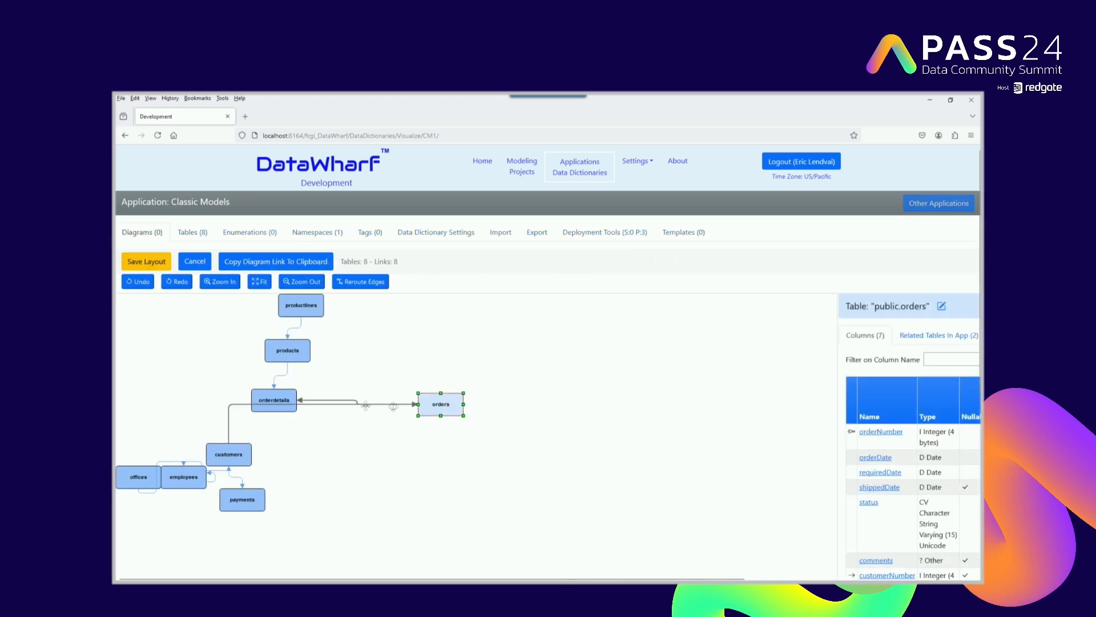
click(291, 357)
drag(291, 357, 480, 335)
click(279, 398)
drag(280, 397, 464, 465)
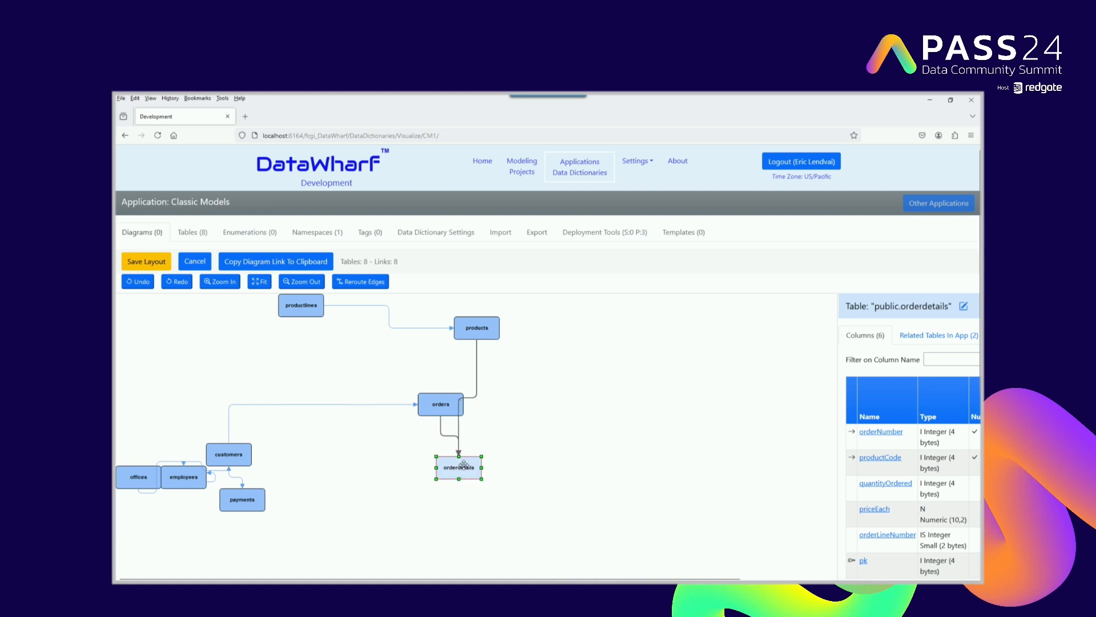
click(476, 335)
drag(477, 335, 608, 420)
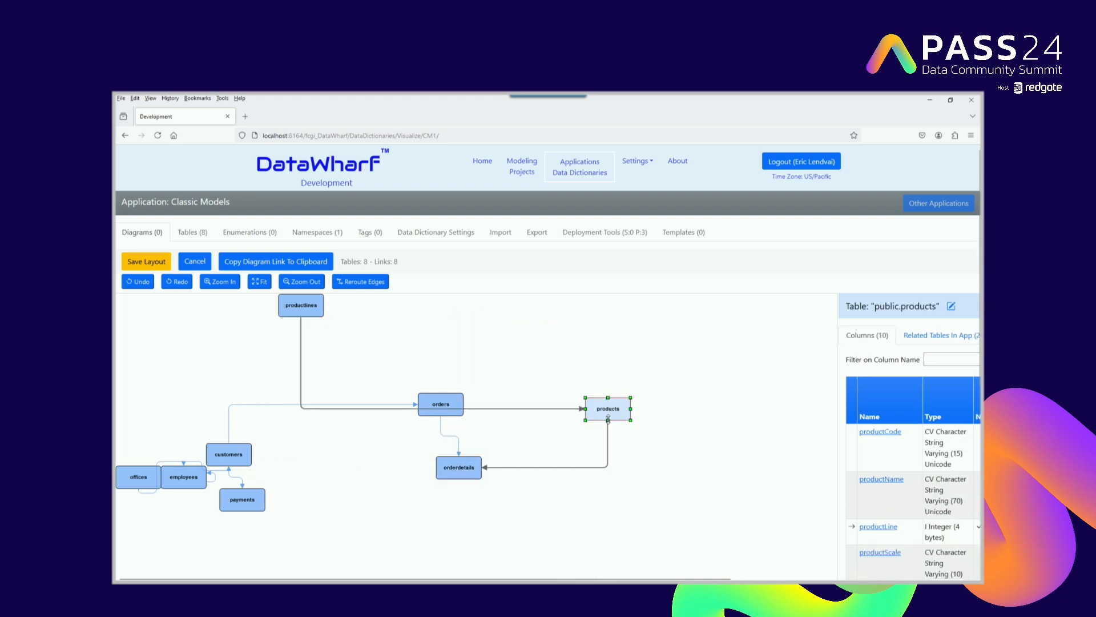
Reposition productlines beyond products, customers and employees higher up, and payments farther right, and save the diagram layout
drag(305, 305, 711, 394)
drag(235, 447, 237, 365)
drag(241, 502, 337, 486)
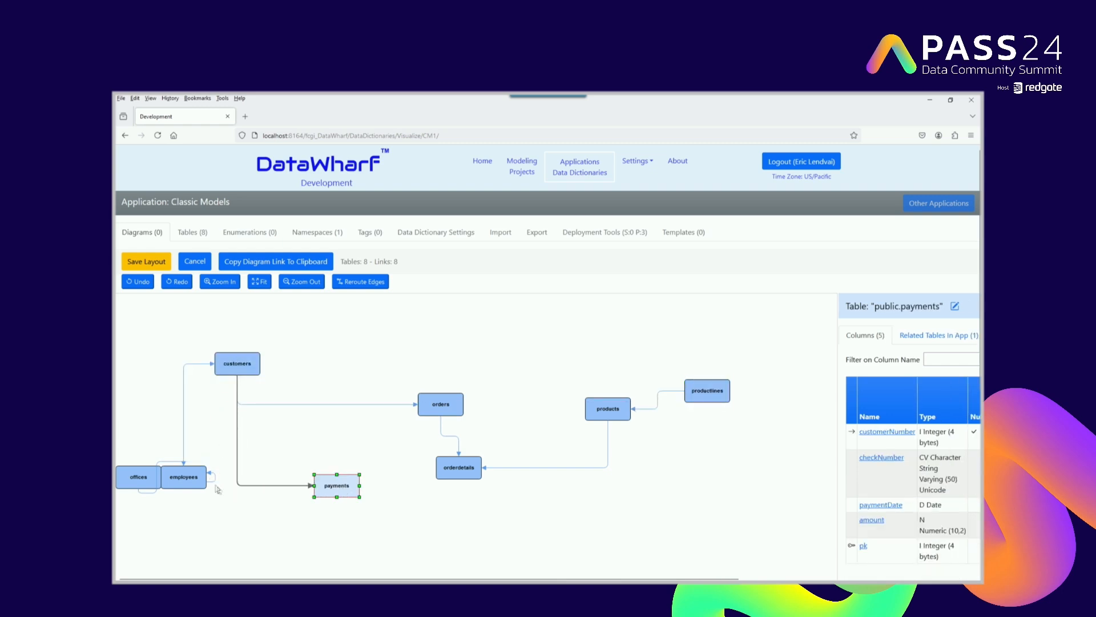
drag(184, 477, 142, 399)
click(691, 389)
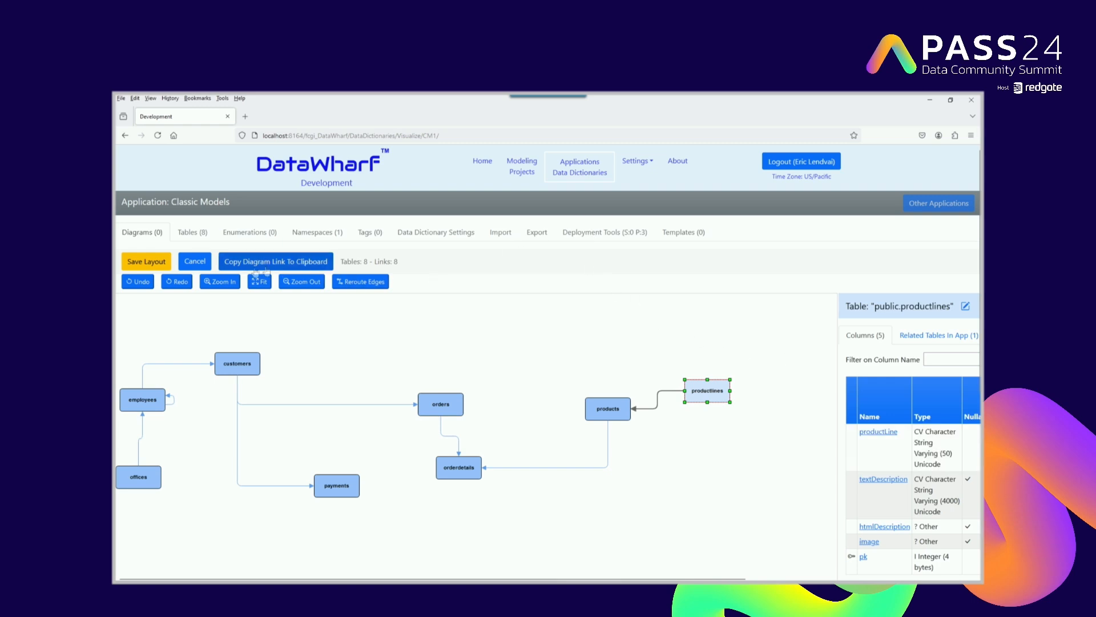
click(149, 264)
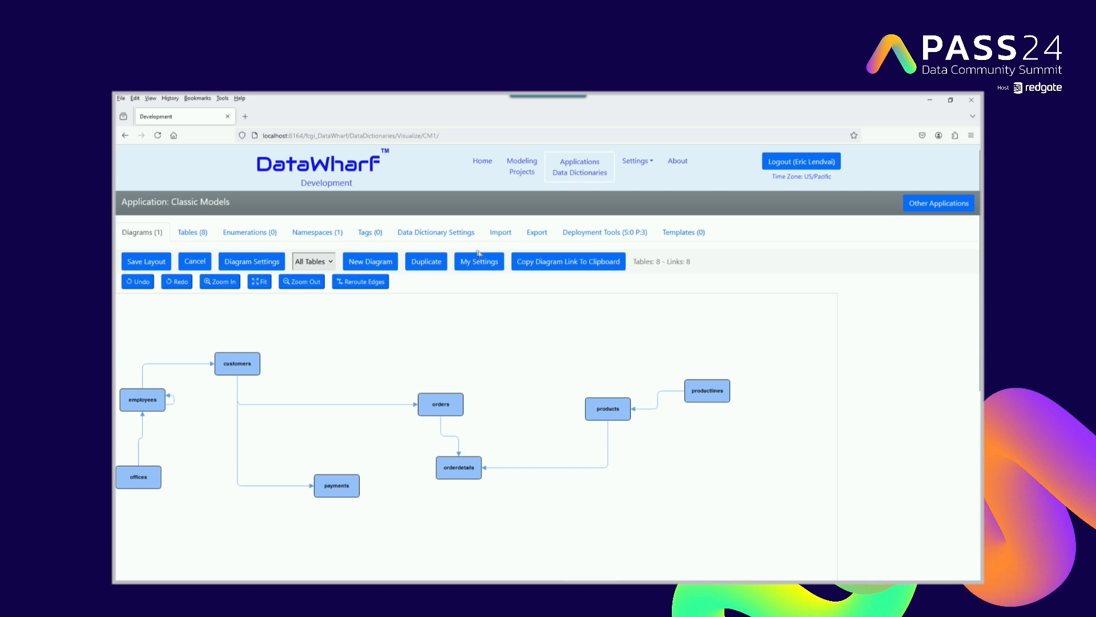
Set the diagram's canvas width to 1100, save the setting, and display the column details of the orders and orderdetails tables
click(482, 260)
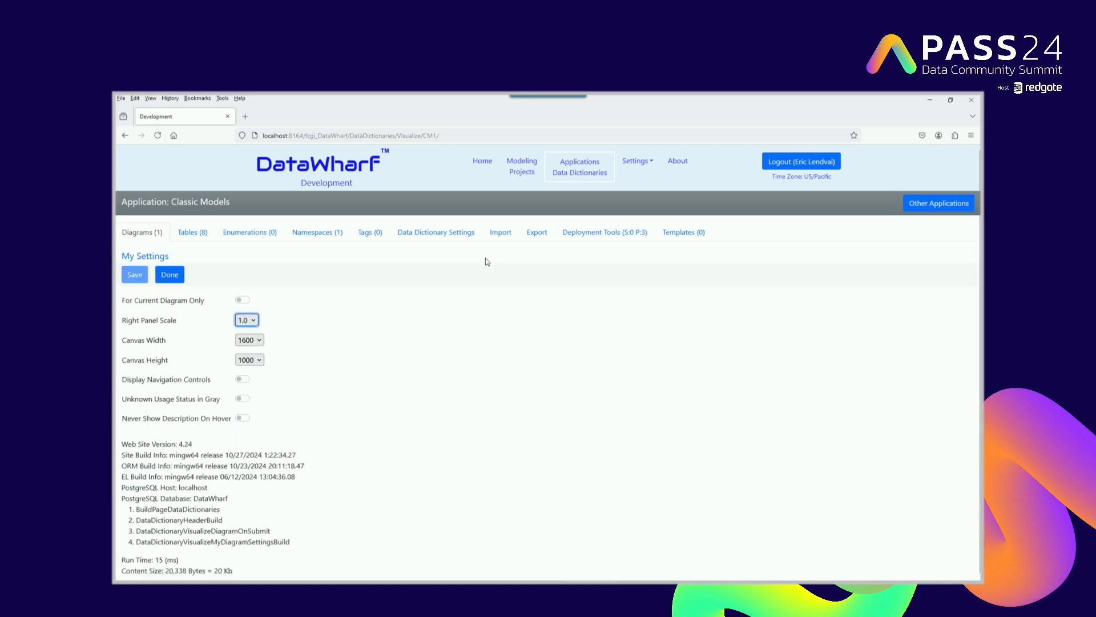
click(255, 339)
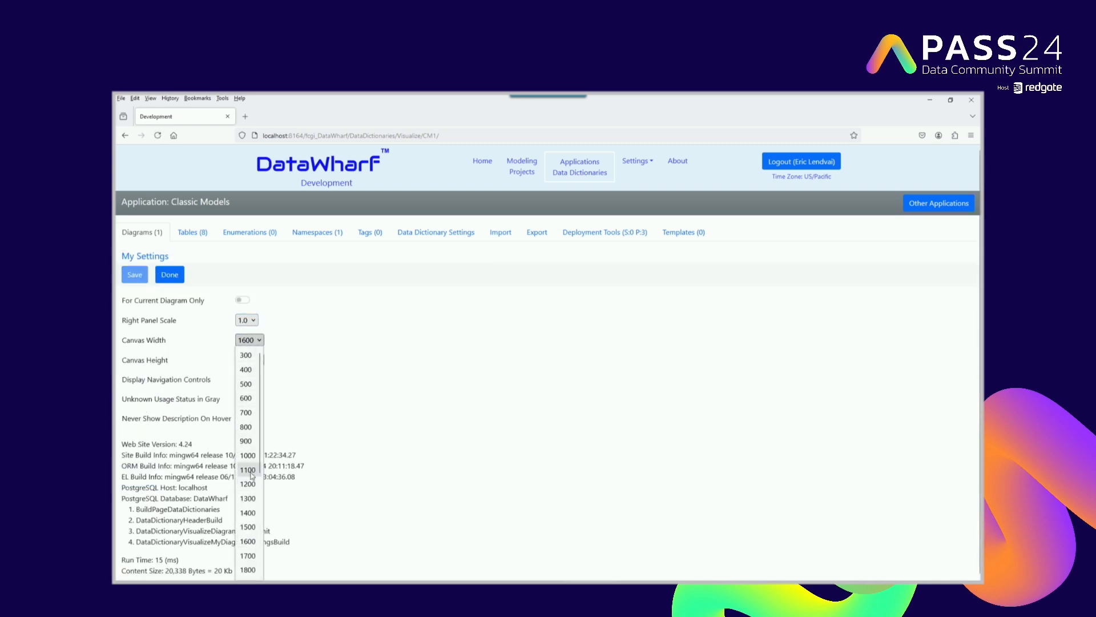
click(248, 469)
click(135, 274)
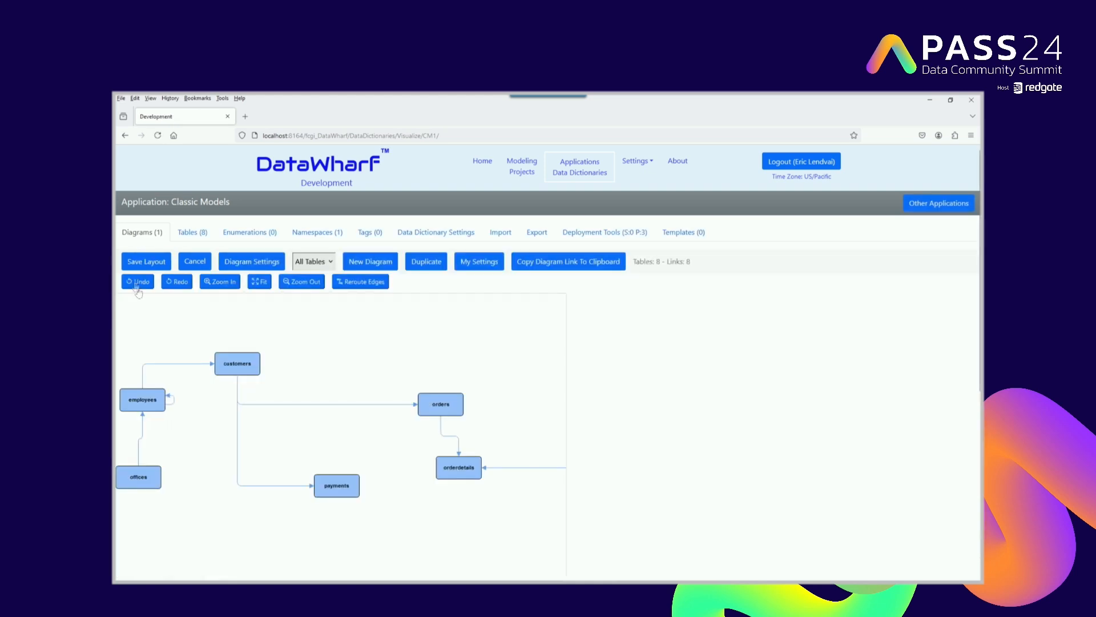
click(435, 400)
click(463, 469)
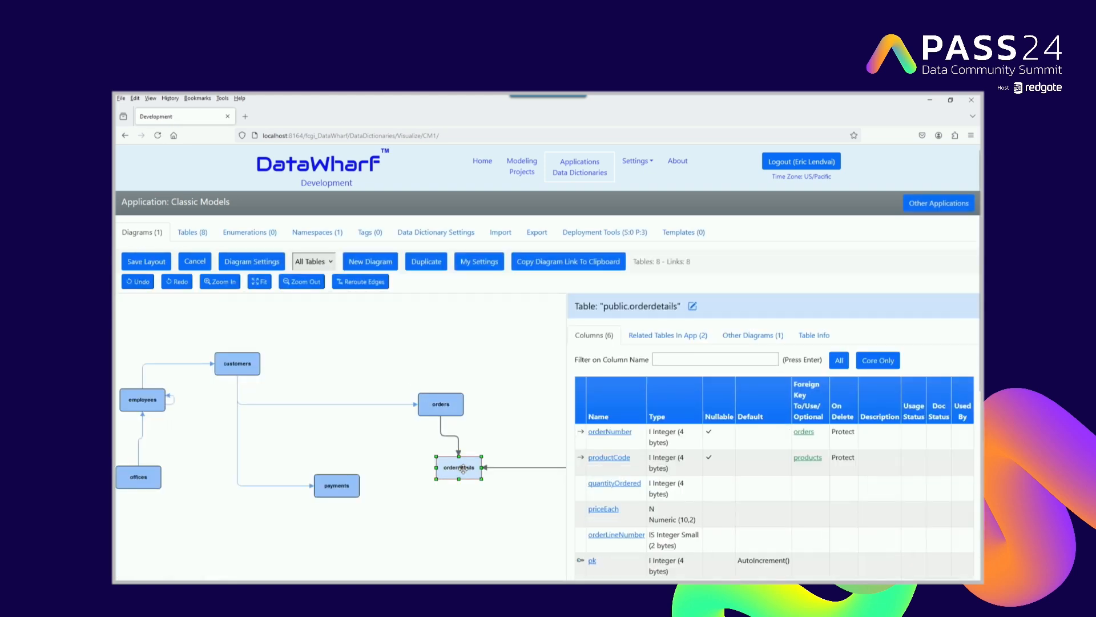